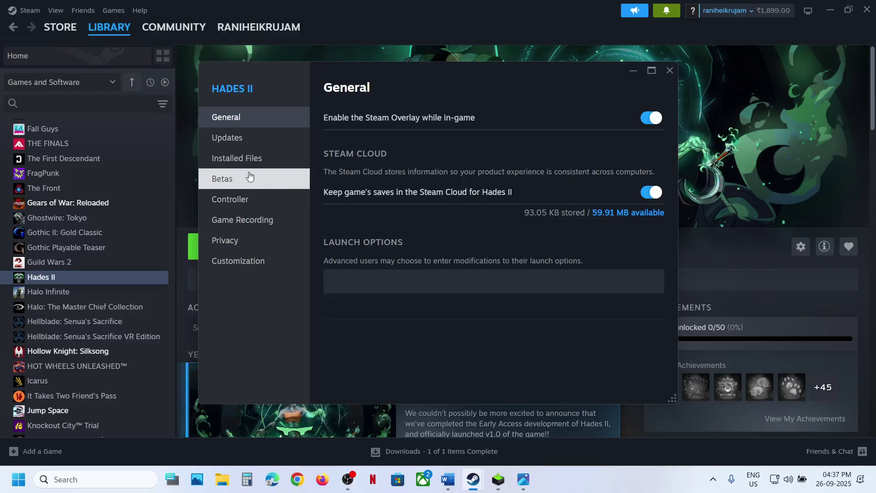
- Review Hades II's installed-files options, close its properties, and highlight the Step 3 warning about losing saved settings in the Word notes
{"action": "left_click", "coordinate": [246, 160]}
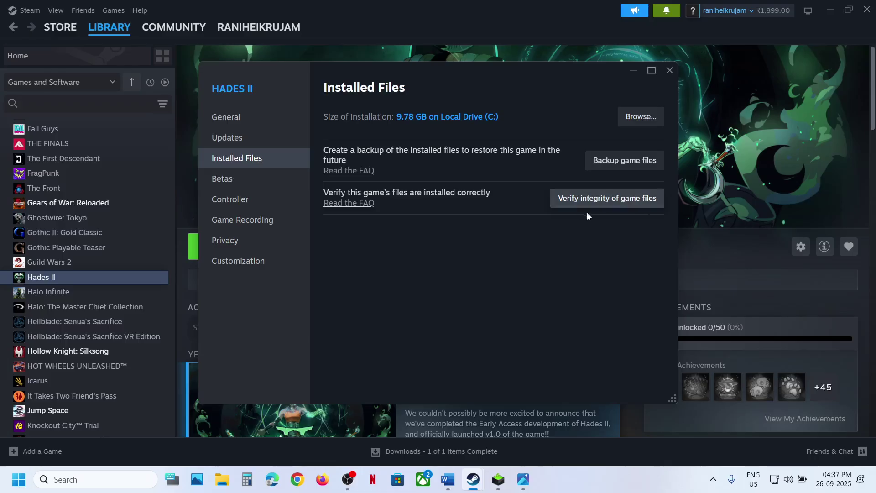
{"action": "left_click", "coordinate": [669, 70]}
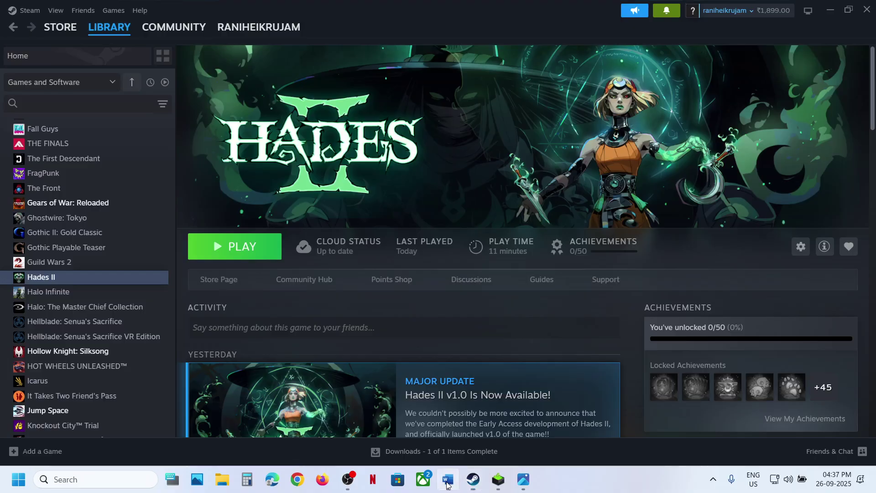
{"action": "left_click", "coordinate": [447, 479]}
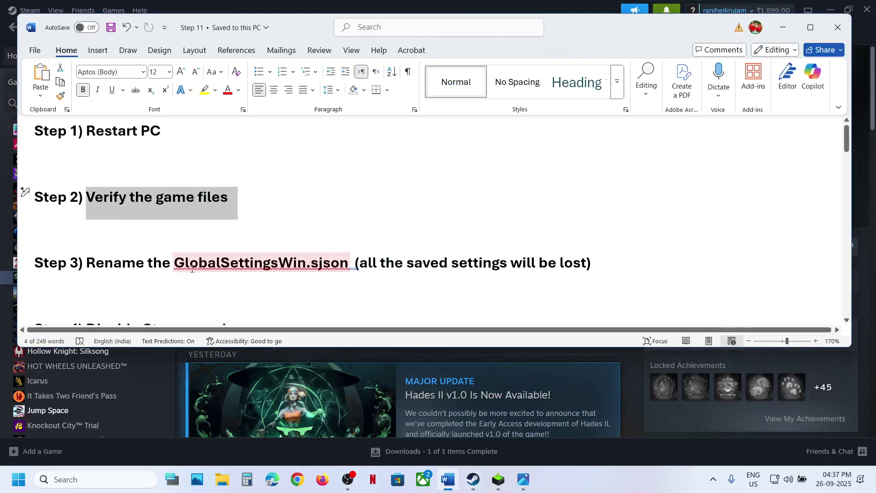
{"action": "left_click_drag", "start_coordinate": [176, 266], "coordinate": [587, 267]}
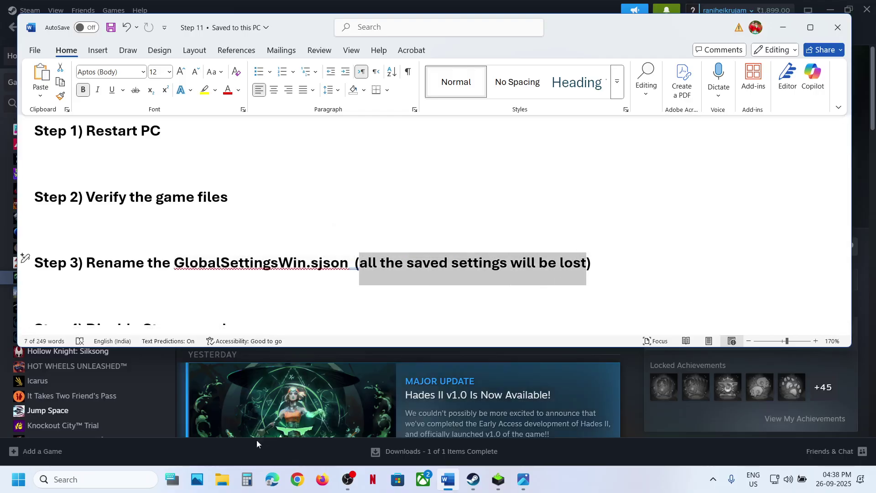
- Open the Hades II folder inside Saved Games of the user's profile on Local Disk (C:) in File Explorer
{"action": "left_click", "coordinate": [222, 479]}
{"action": "left_click", "coordinate": [51, 279]}
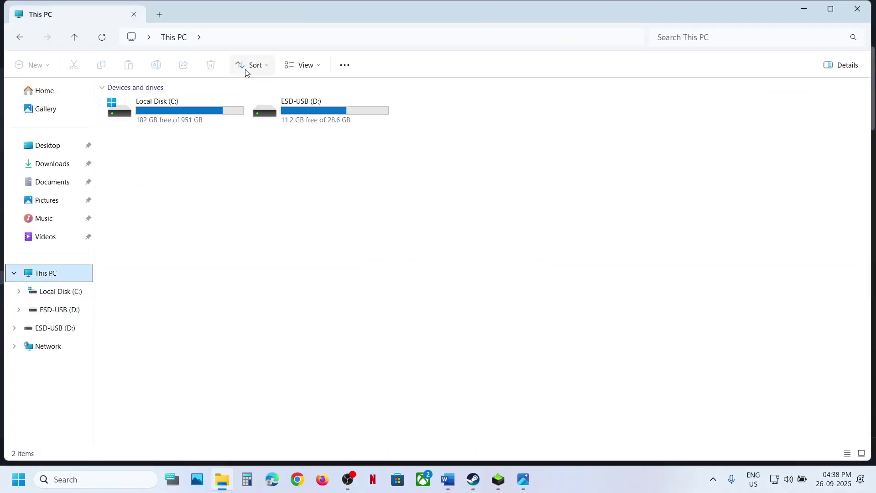
{"action": "double_click", "coordinate": [190, 103]}
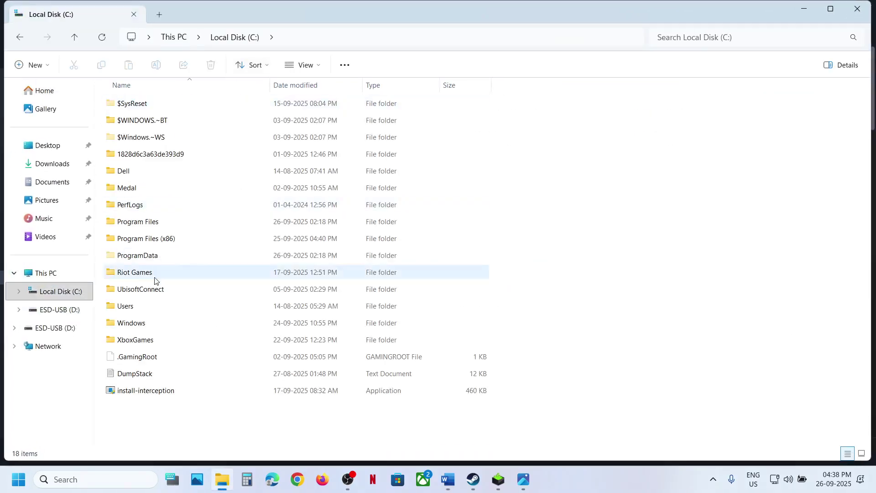
{"action": "double_click", "coordinate": [132, 306]}
{"action": "left_click", "coordinate": [141, 108]}
{"action": "double_click", "coordinate": [141, 105]}
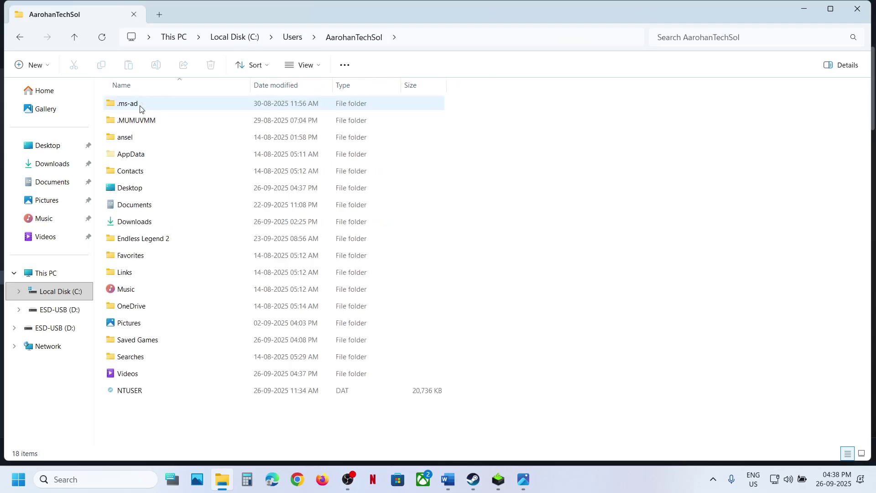
{"action": "left_click", "coordinate": [139, 340]}
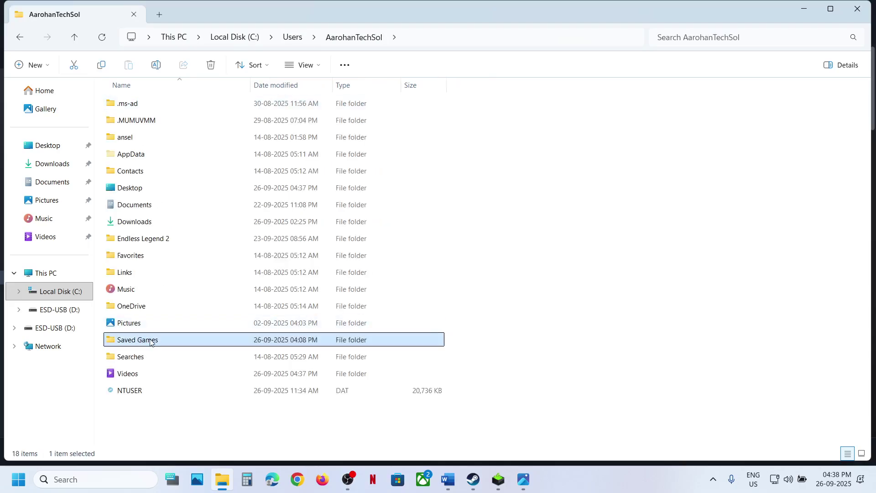
{"action": "double_click", "coordinate": [150, 341]}
{"action": "double_click", "coordinate": [140, 109]}
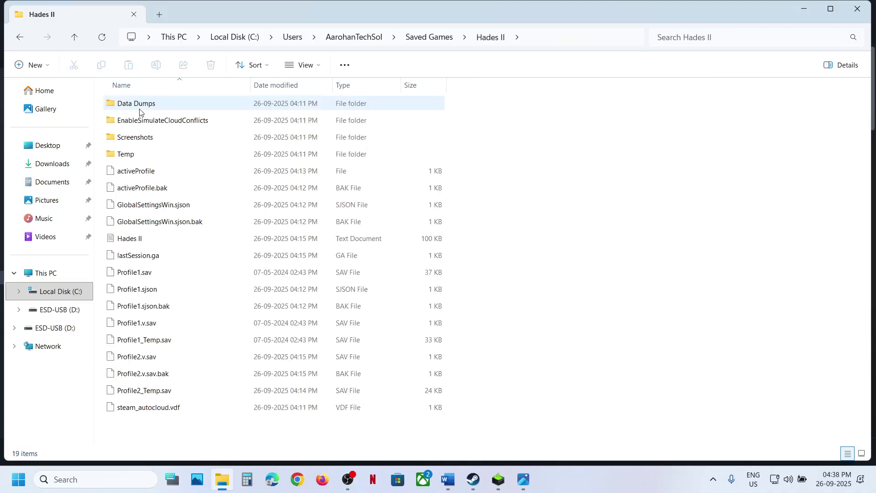
- Rename the GlobalSettingsWin.sjson file to GlobalSettingsWin.sjson.old and close File Explorer
{"action": "left_click", "coordinate": [176, 206]}
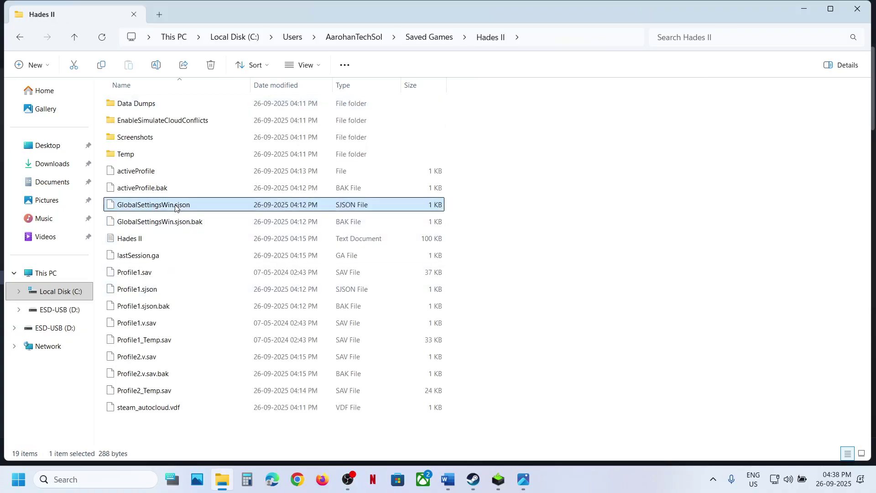
{"action": "right_click", "coordinate": [177, 206]}
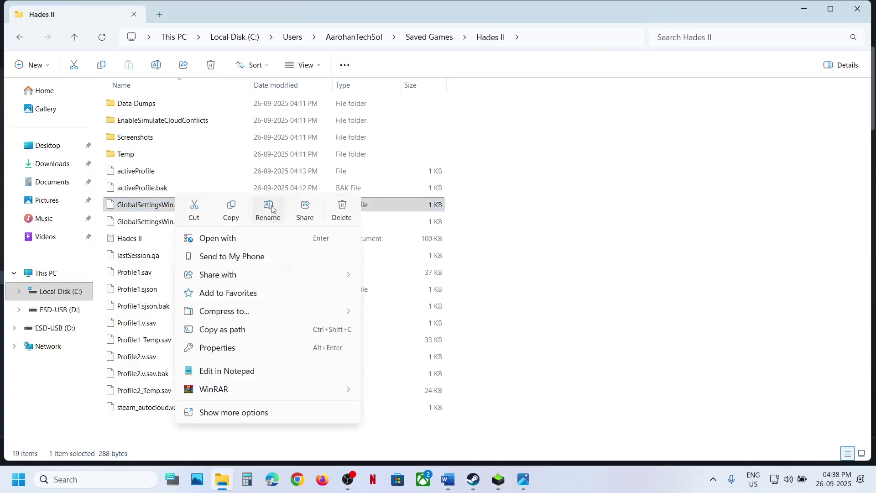
{"action": "left_click", "coordinate": [271, 209]}
{"action": "left_click", "coordinate": [197, 206]}
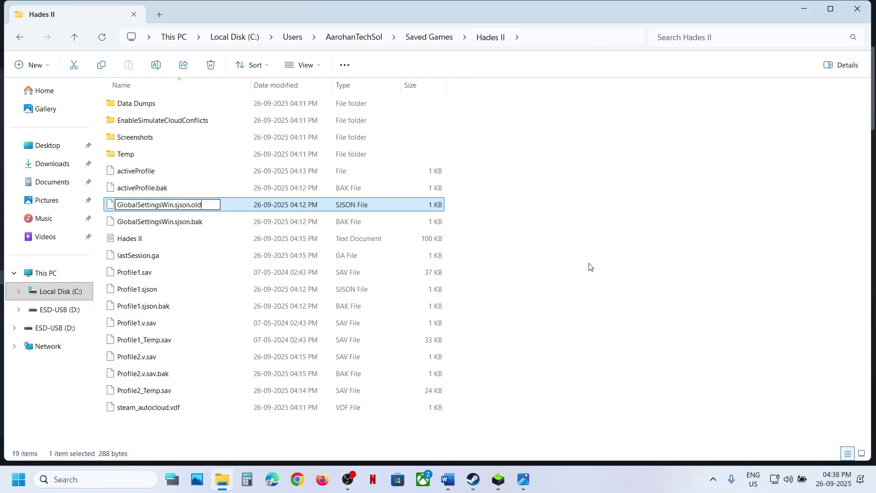
{"action": "key", "text": "Return"}
{"action": "left_click", "coordinate": [490, 244]}
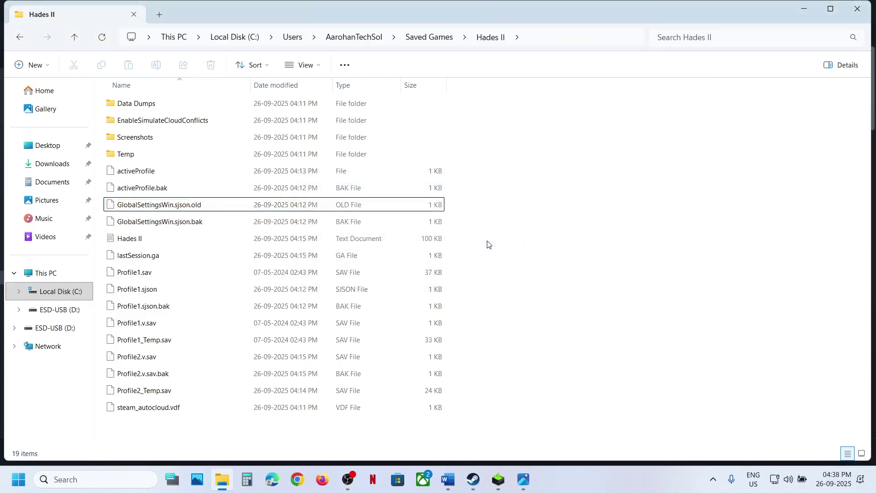
{"action": "left_click", "coordinate": [853, 7]}
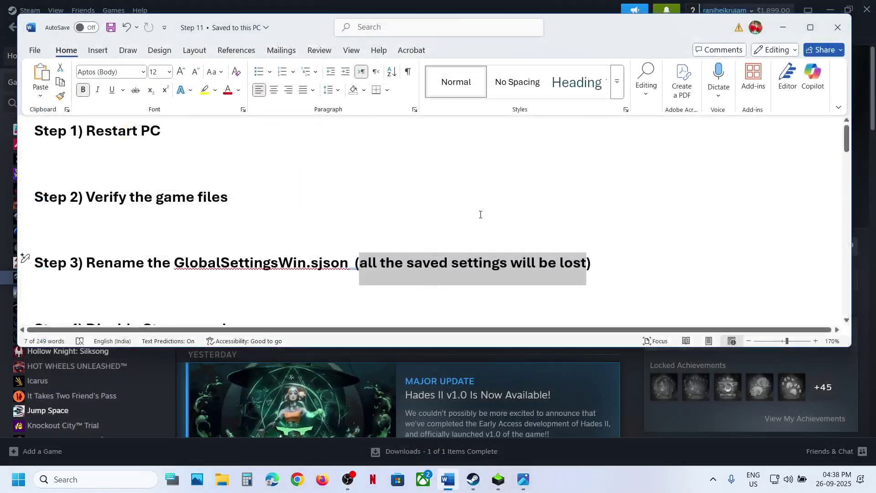
- Highlight "Disable Steam overlay" in Step 4 of the Word notes and return to Steam
{"action": "scroll", "coordinate": [228, 260], "scroll_direction": "down", "scroll_amount": 3}
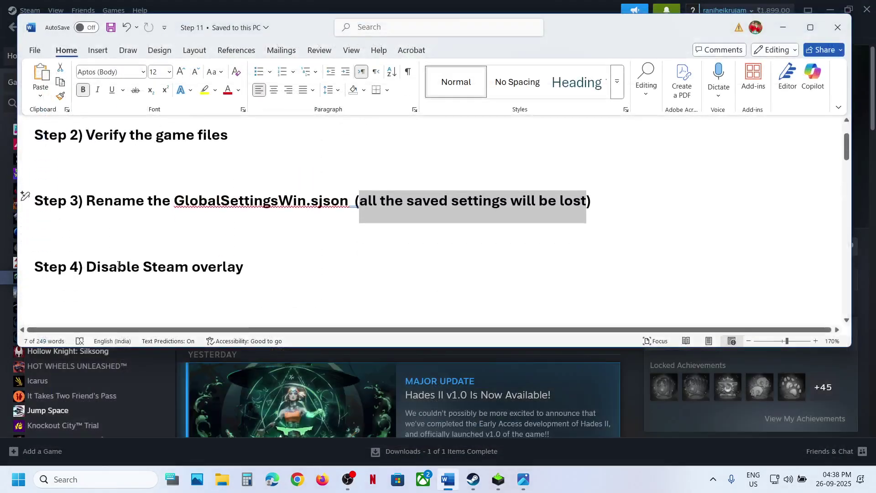
{"action": "left_click_drag", "start_coordinate": [87, 266], "coordinate": [300, 270]}
{"action": "left_click", "coordinate": [11, 266]}
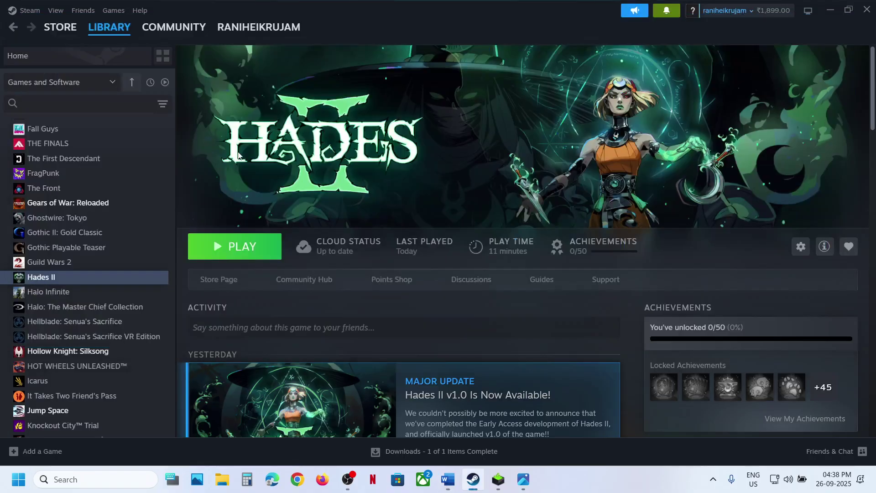
- Disable the Steam Overlay while in-game for Hades II and close the game's properties
{"action": "right_click", "coordinate": [69, 280]}
{"action": "left_click", "coordinate": [97, 363]}
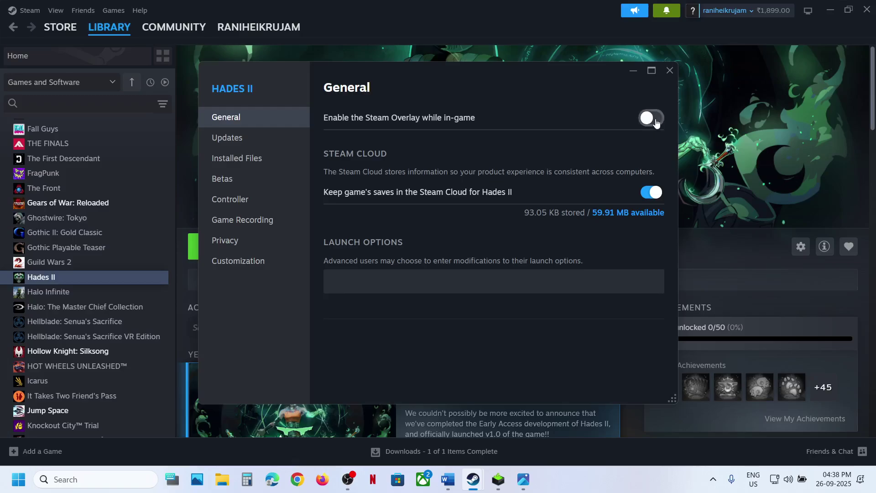
{"action": "left_click", "coordinate": [669, 71]}
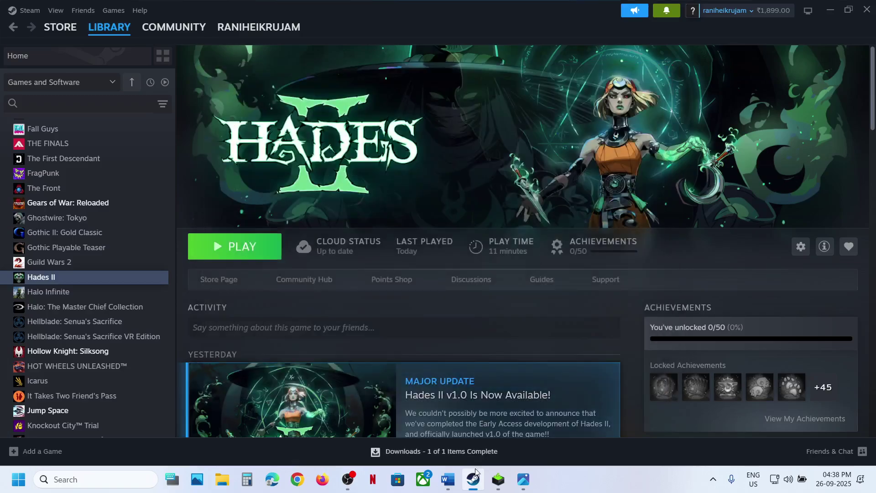
- Switch to the Word notes and highlight Step 5 "Avoid Alt + Tab" and Step 6 "Run Steam as an administrator"
{"action": "left_click", "coordinate": [453, 487]}
{"action": "scroll", "coordinate": [239, 253], "scroll_direction": "down", "scroll_amount": 3}
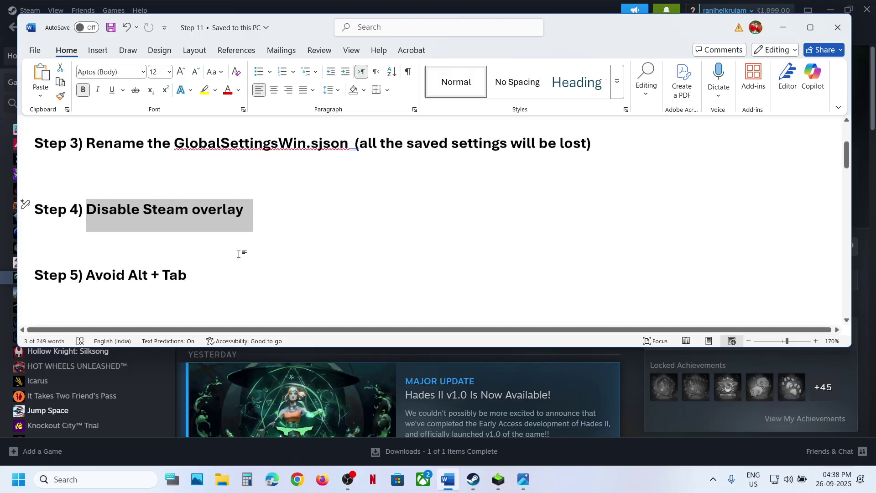
{"action": "left_click_drag", "start_coordinate": [97, 262], "coordinate": [238, 254]}
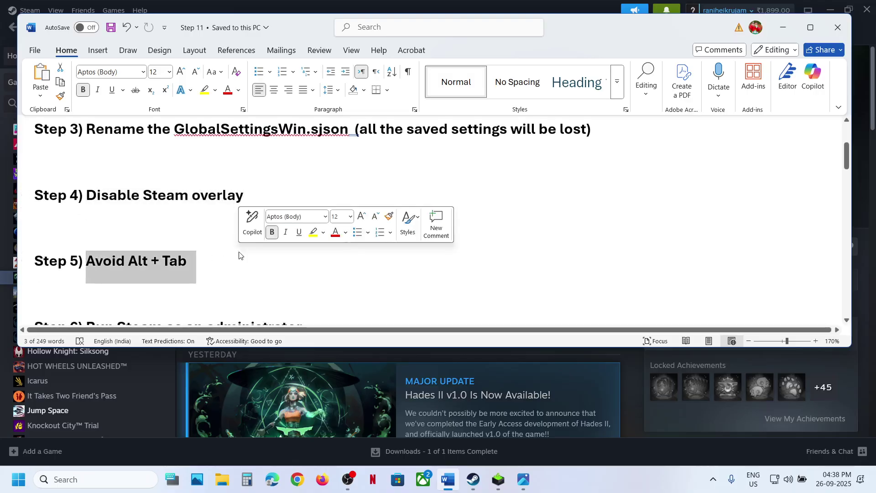
{"action": "left_click", "coordinate": [240, 255]}
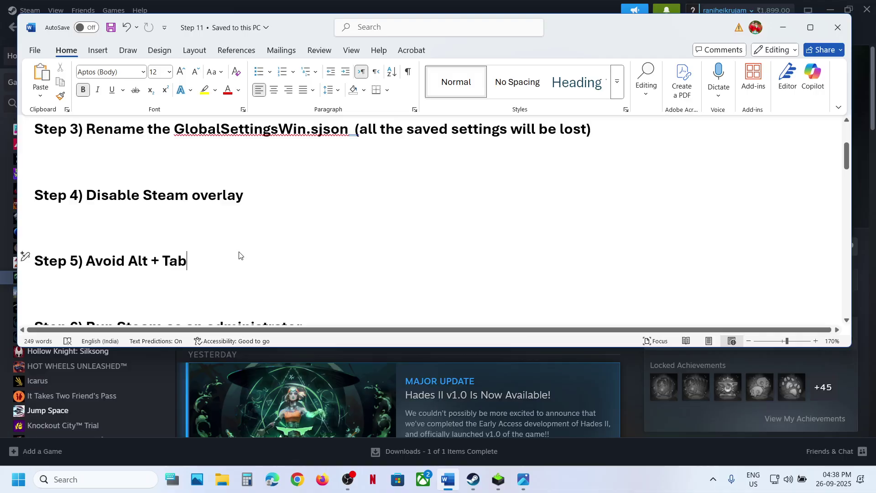
{"action": "scroll", "coordinate": [239, 254], "scroll_direction": "down", "scroll_amount": 3}
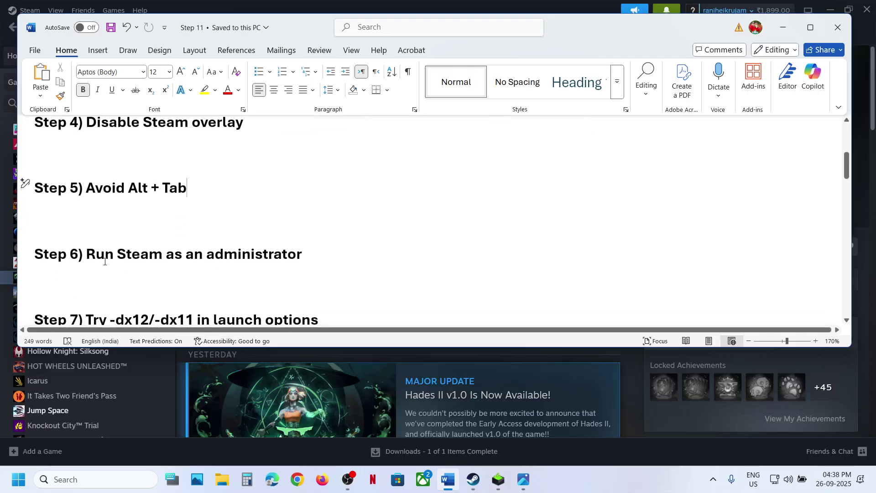
{"action": "left_click_drag", "start_coordinate": [105, 261], "coordinate": [302, 255]}
- Locate Steam's Exit command, search Windows for "steam" to view the app's launch options, and dismiss the search
{"action": "key", "text": "alt+Tab"}
{"action": "mouse_move", "coordinate": [97, 28]}
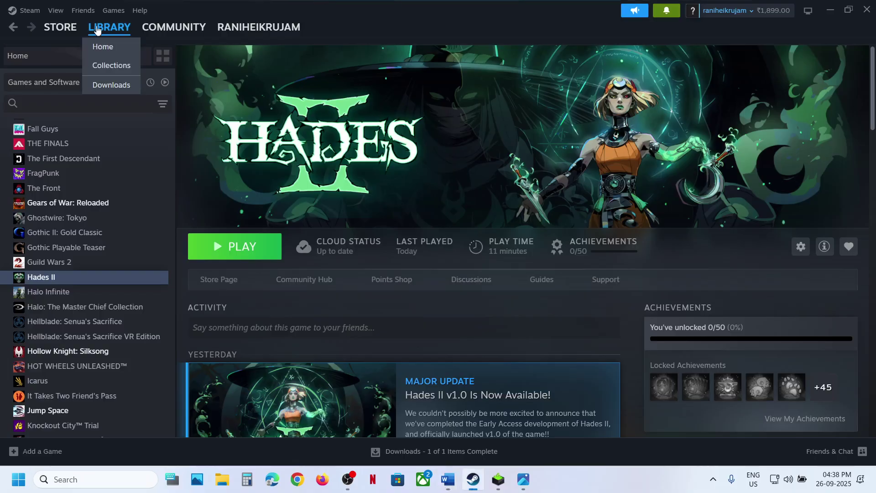
{"action": "left_click", "coordinate": [28, 10]}
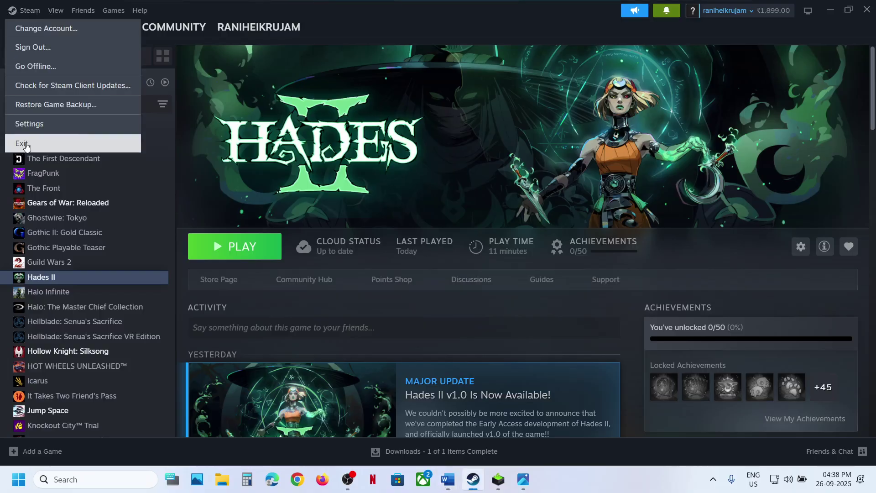
{"action": "left_click", "coordinate": [81, 479]}
{"action": "type", "text": "steam"}
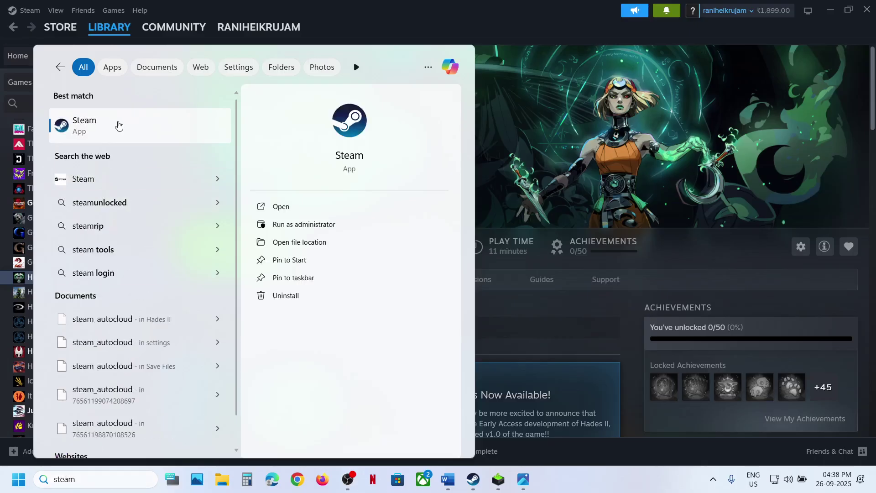
{"action": "right_click", "coordinate": [119, 126]}
{"action": "left_click", "coordinate": [513, 153]}
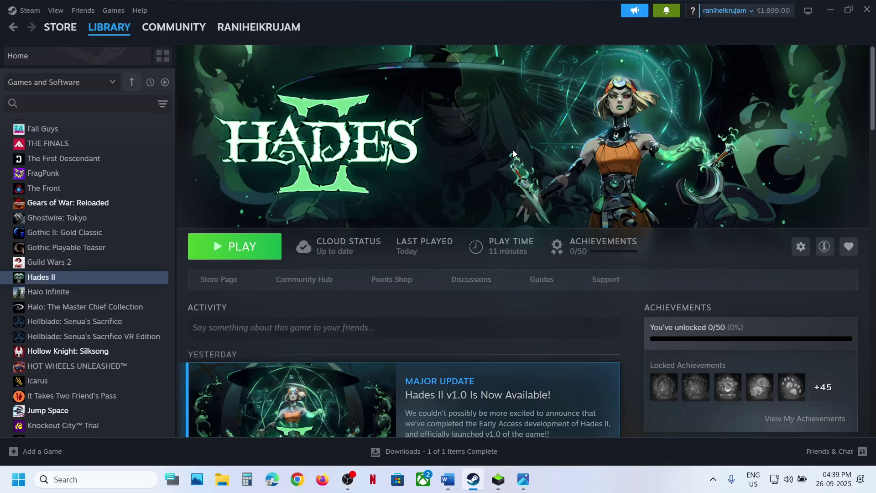
- Read Step 7 about the -dx12/-dx11 launch options in the Word notes and return to Steam
{"action": "left_click", "coordinate": [448, 479]}
{"action": "scroll", "coordinate": [250, 241], "scroll_direction": "down", "scroll_amount": 2}
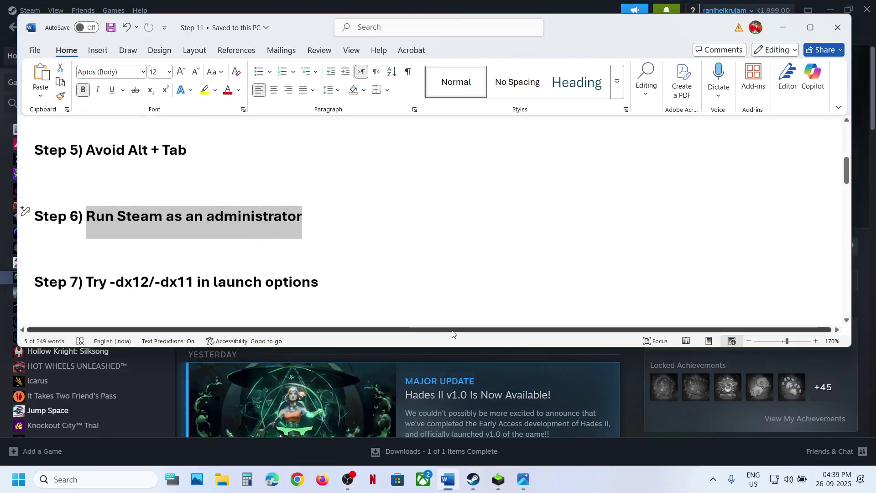
{"action": "left_click", "coordinate": [636, 379]}
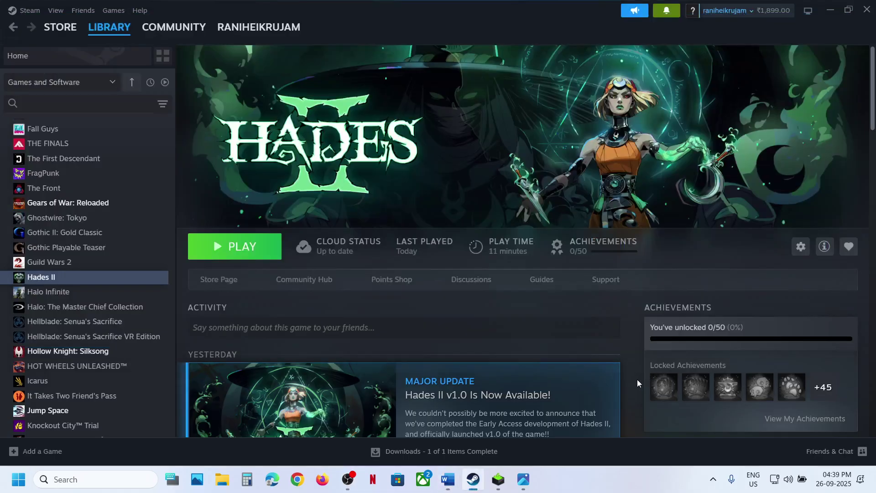
- Enter a DirectX launch option for Hades II and close the game's properties
{"action": "right_click", "coordinate": [88, 280]}
{"action": "left_click", "coordinate": [120, 368]}
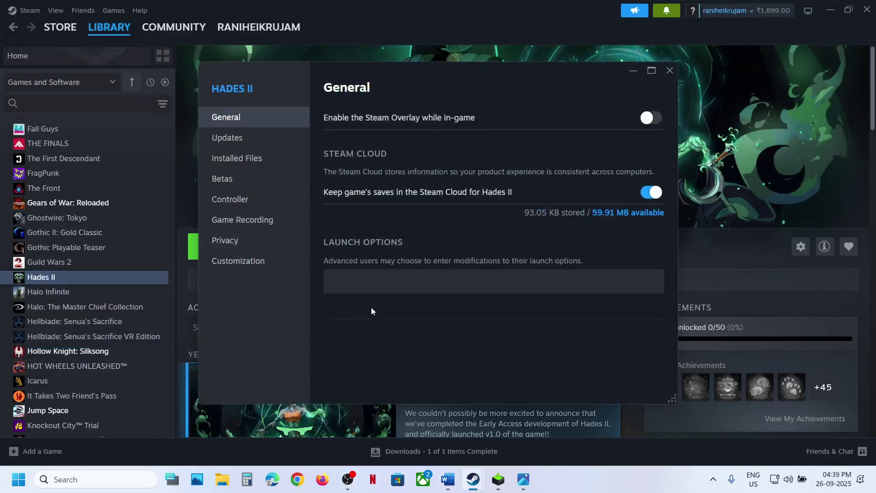
{"action": "left_click", "coordinate": [351, 287]}
{"action": "left_click", "coordinate": [674, 68]}
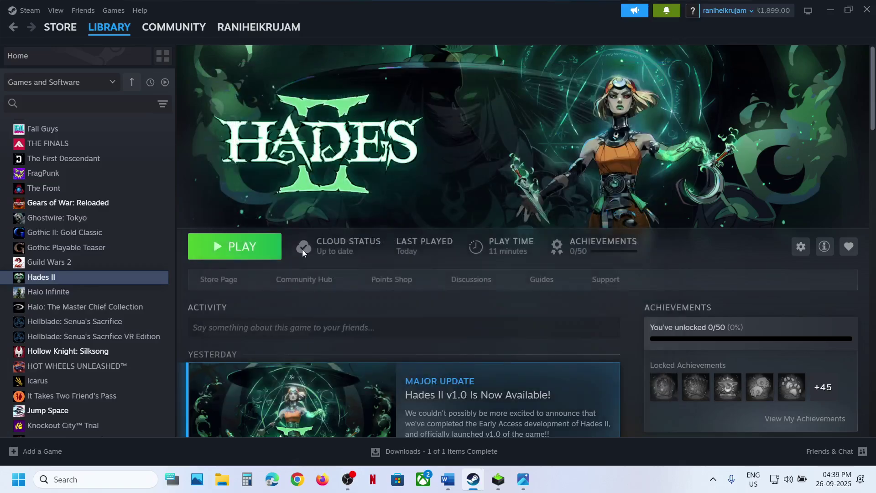
- Remove the -dx12 launch option from Hades II and close the game's properties
{"action": "right_click", "coordinate": [67, 278]}
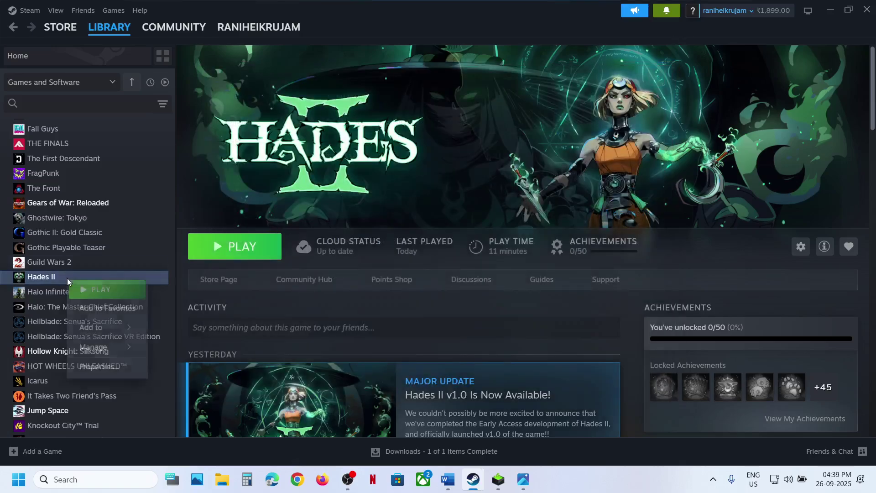
{"action": "left_click", "coordinate": [97, 366]}
{"action": "left_click", "coordinate": [359, 282]}
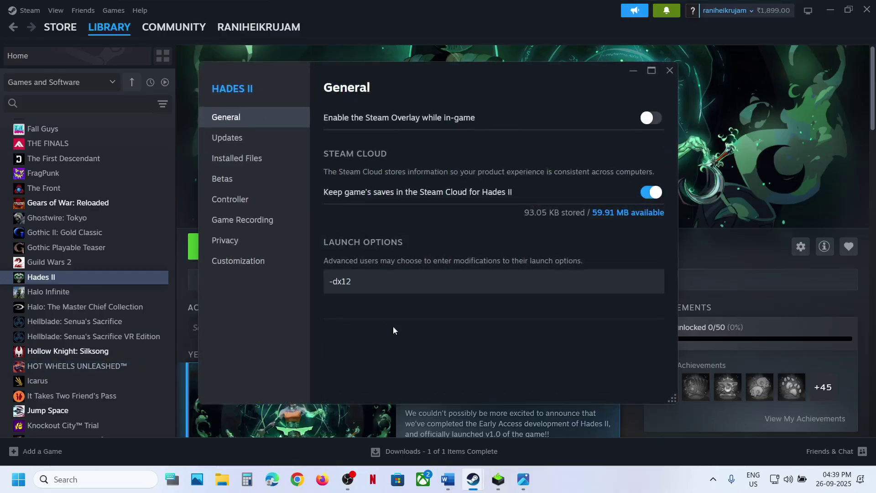
{"action": "left_click_drag", "start_coordinate": [377, 283], "coordinate": [306, 280]}
{"action": "key", "text": "BackSpace"}
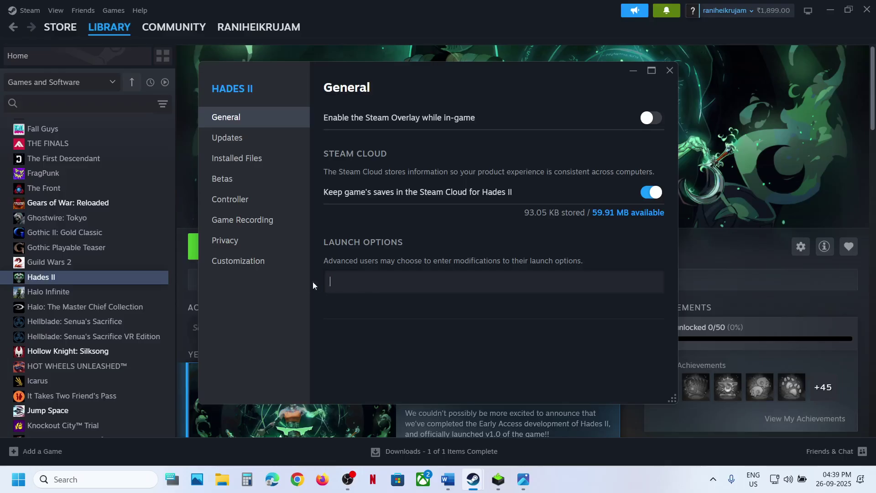
{"action": "left_click", "coordinate": [400, 337]}
{"action": "left_click", "coordinate": [669, 71]}
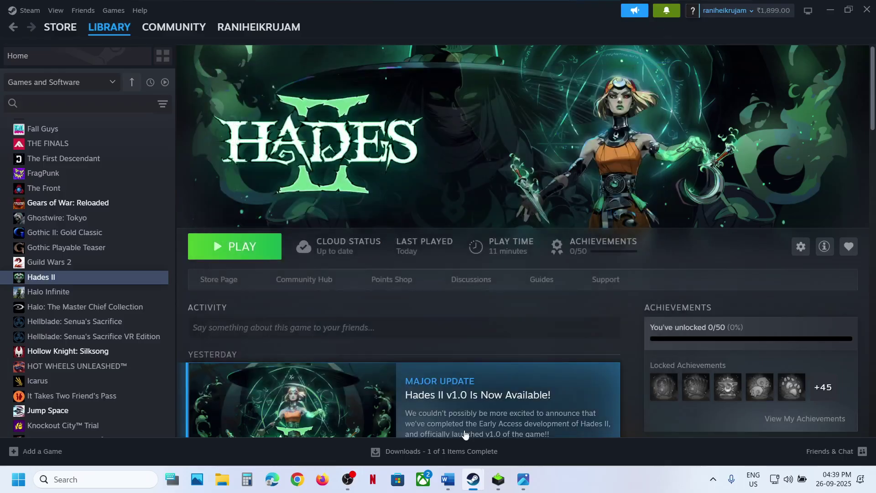
- Switch to the Word notes and read Step 8 about installing the game on an SSD
{"action": "left_click", "coordinate": [448, 479]}
{"action": "scroll", "coordinate": [284, 262], "scroll_direction": "down", "scroll_amount": 2}
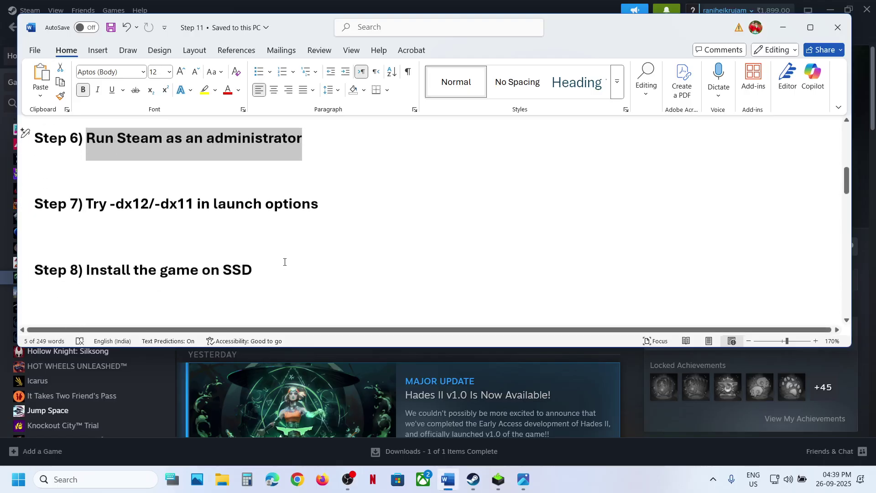
{"action": "left_click_drag", "start_coordinate": [129, 271], "coordinate": [269, 269]}
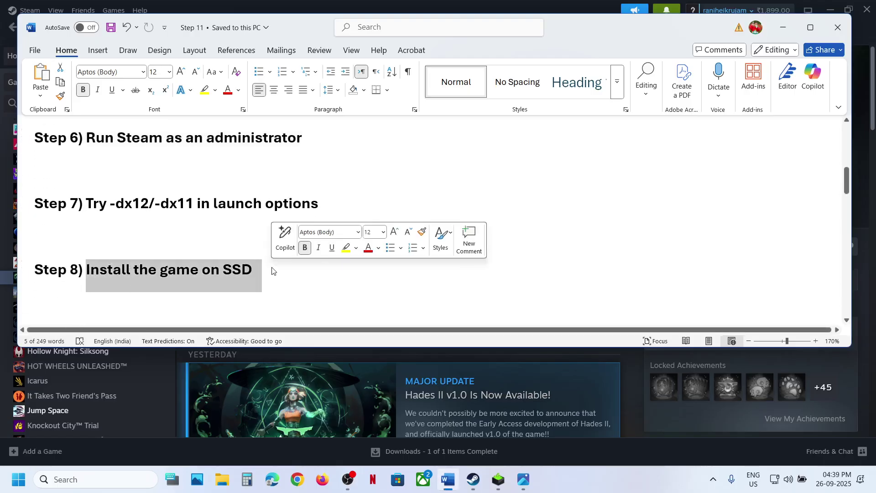
{"action": "left_click", "coordinate": [271, 270]}
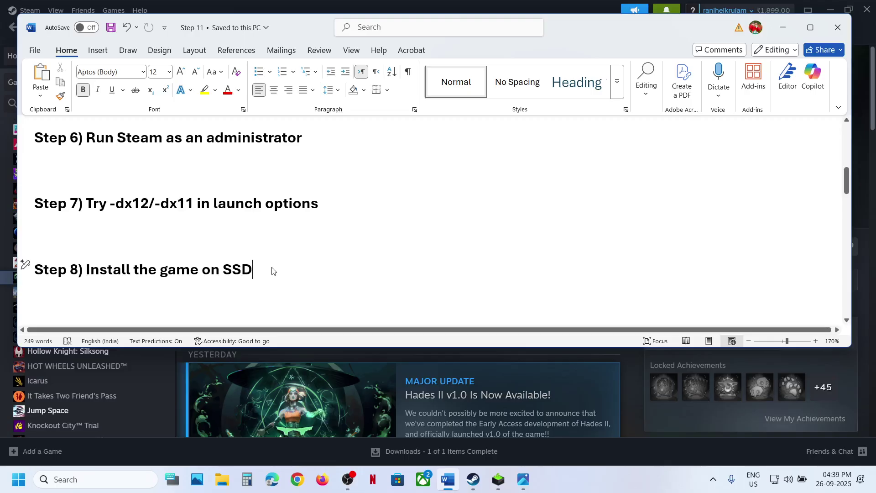
- Open the NVIDIA download link under Step 9 and find drivers for the GeForce RTX 3050 Laptop GPU on Windows 11
{"action": "scroll", "coordinate": [272, 267], "scroll_direction": "down", "scroll_amount": 3}
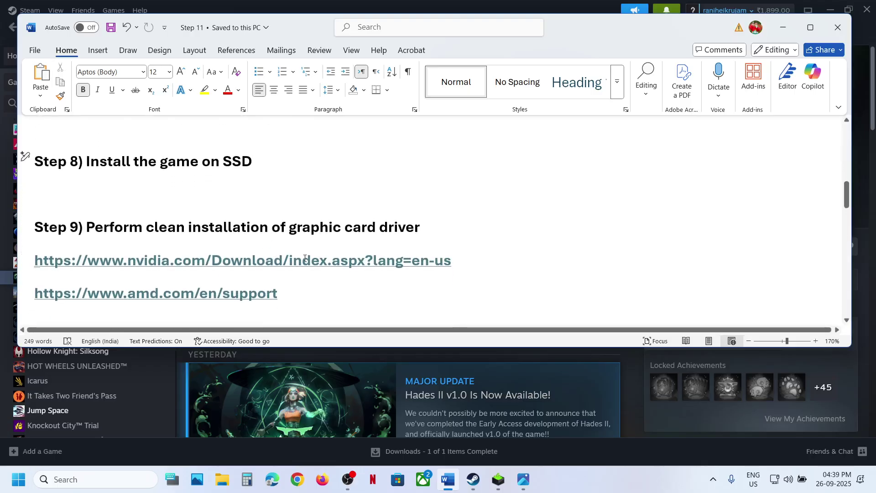
{"action": "left_click", "coordinate": [284, 266], "text": "ctrl"}
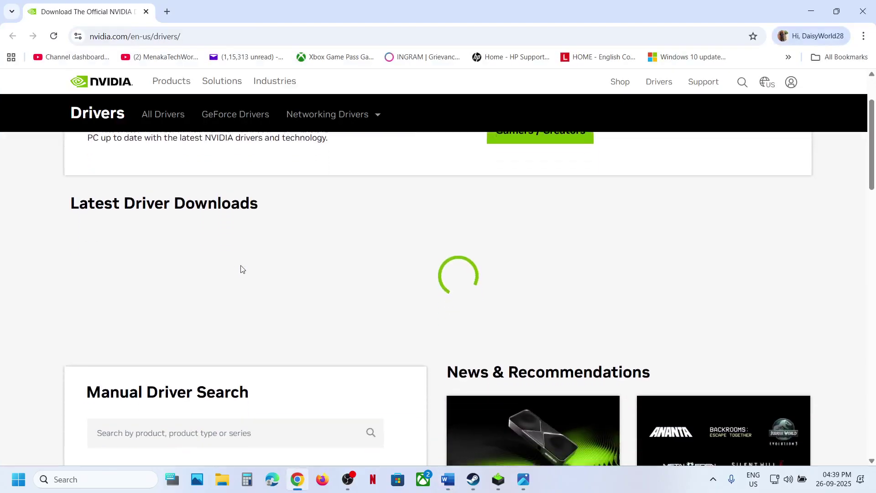
{"action": "scroll", "coordinate": [242, 269], "scroll_direction": "down", "scroll_amount": 5}
{"action": "scroll", "coordinate": [242, 269], "scroll_direction": "down", "scroll_amount": 3}
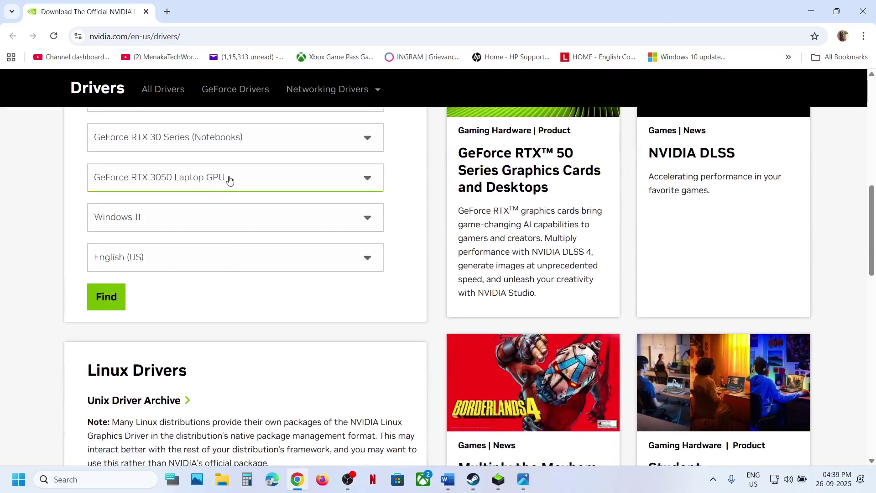
{"action": "scroll", "coordinate": [229, 179], "scroll_direction": "up", "scroll_amount": 1}
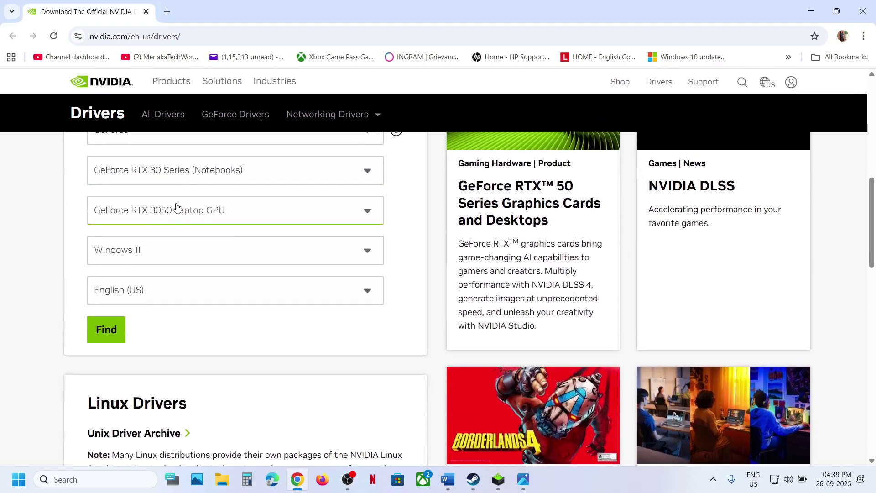
{"action": "left_click", "coordinate": [102, 336]}
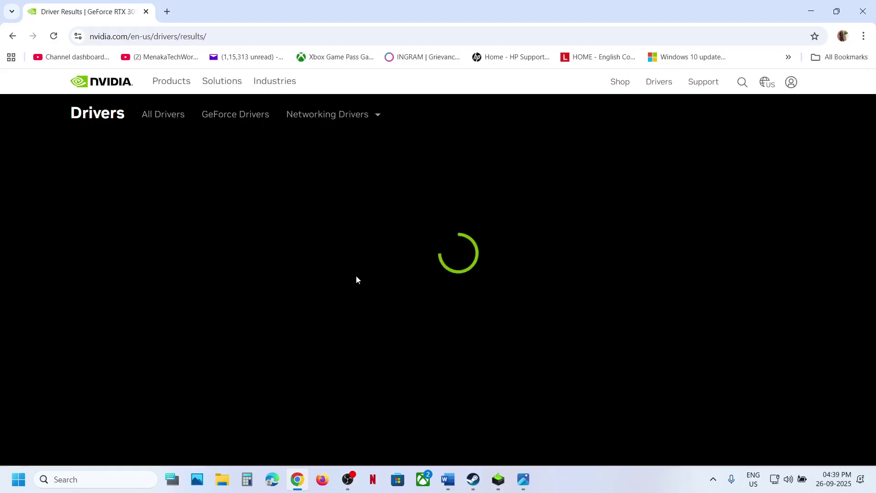
- Open the GeForce Game Ready Driver 581.29 details from the driver results and download the driver
{"action": "scroll", "coordinate": [357, 275], "scroll_direction": "down", "scroll_amount": 3}
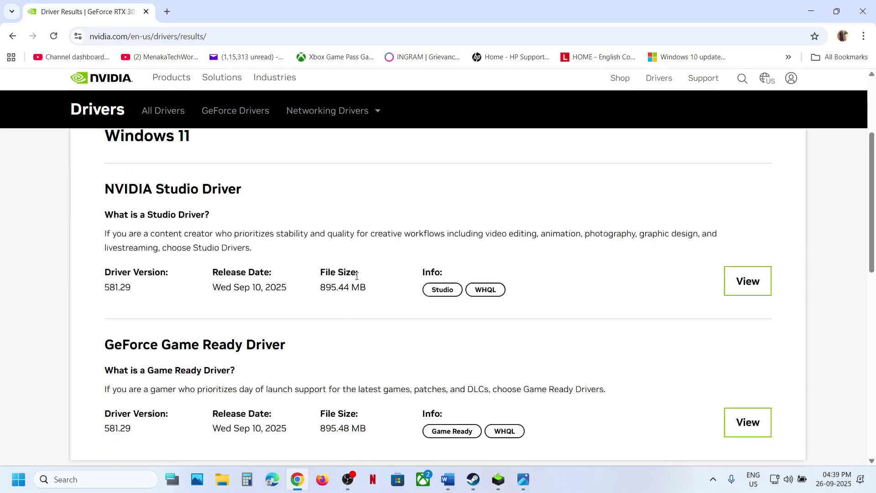
{"action": "scroll", "coordinate": [356, 275], "scroll_direction": "down", "scroll_amount": 2}
{"action": "left_click", "coordinate": [750, 312]}
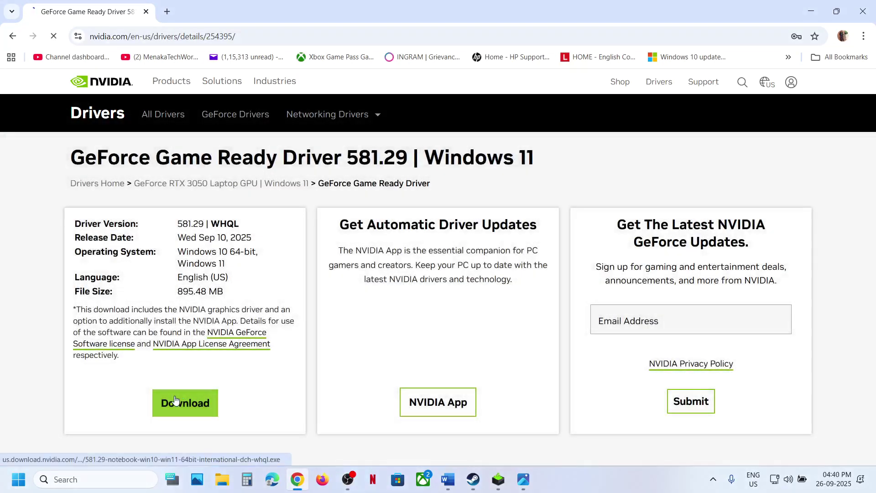
{"action": "left_click", "coordinate": [194, 407]}
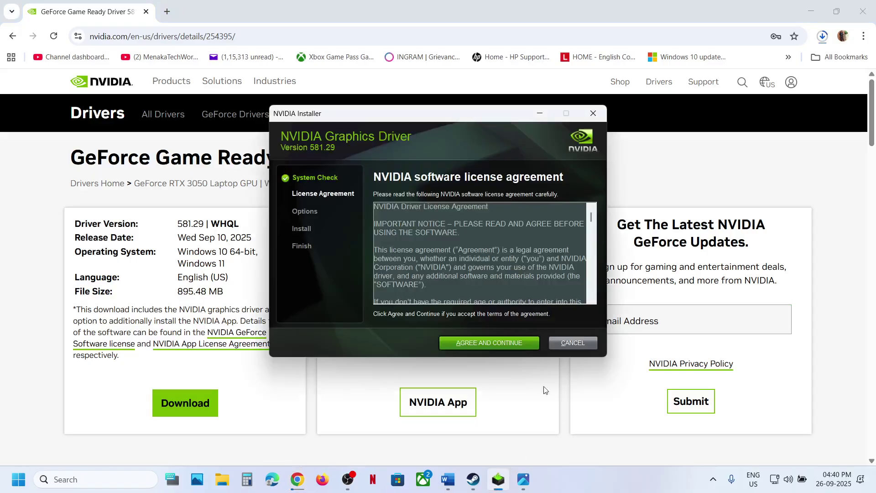
- Accept the NVIDIA license agreement, choose Custom (Advanced) installation with a clean installation enabled, and return to the browser
{"action": "left_click", "coordinate": [492, 345]}
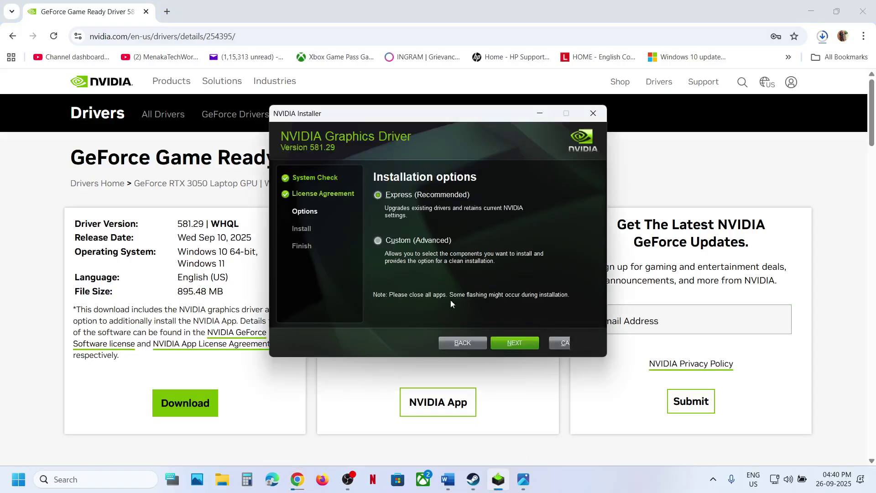
{"action": "left_click", "coordinate": [379, 242]}
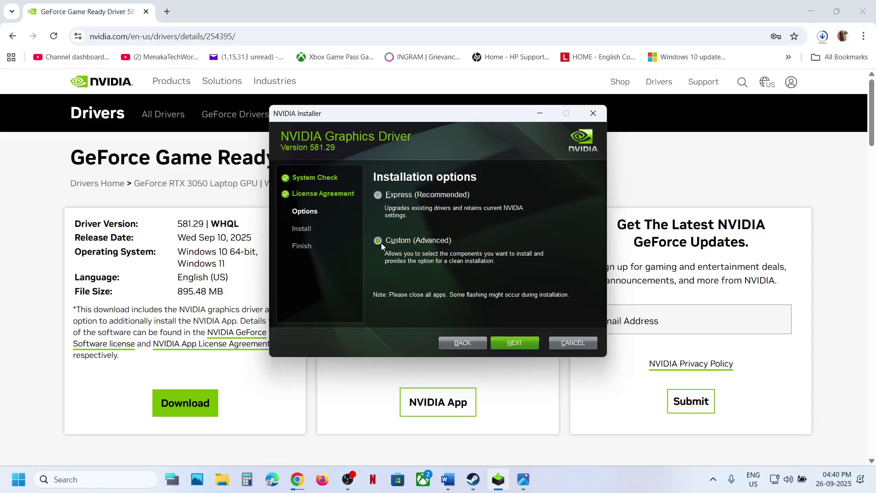
{"action": "left_click", "coordinate": [513, 342]}
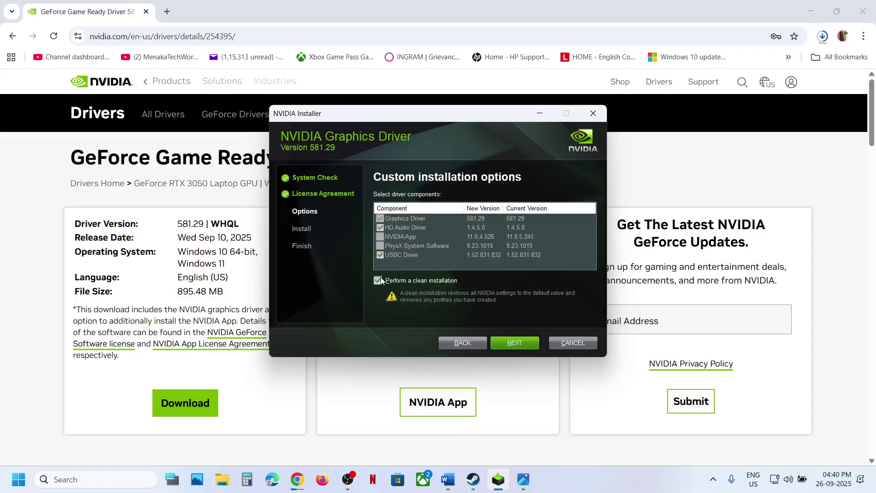
{"action": "left_click", "coordinate": [379, 280]}
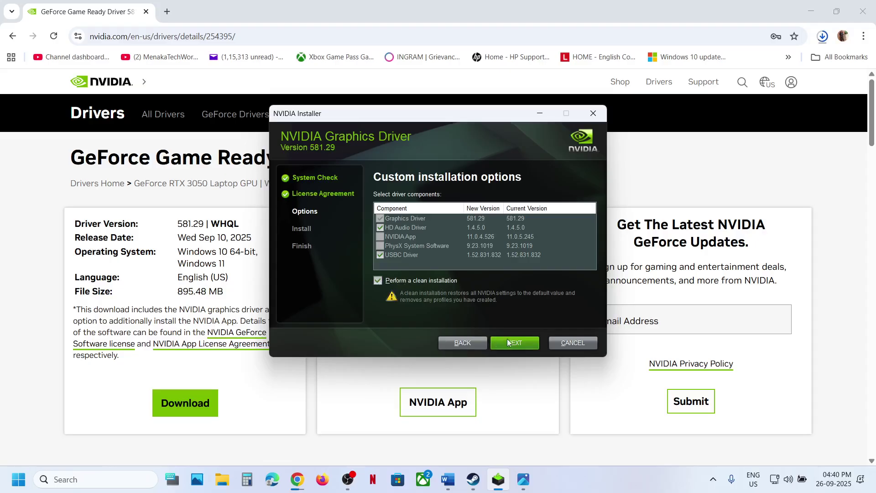
{"action": "left_click", "coordinate": [354, 406]}
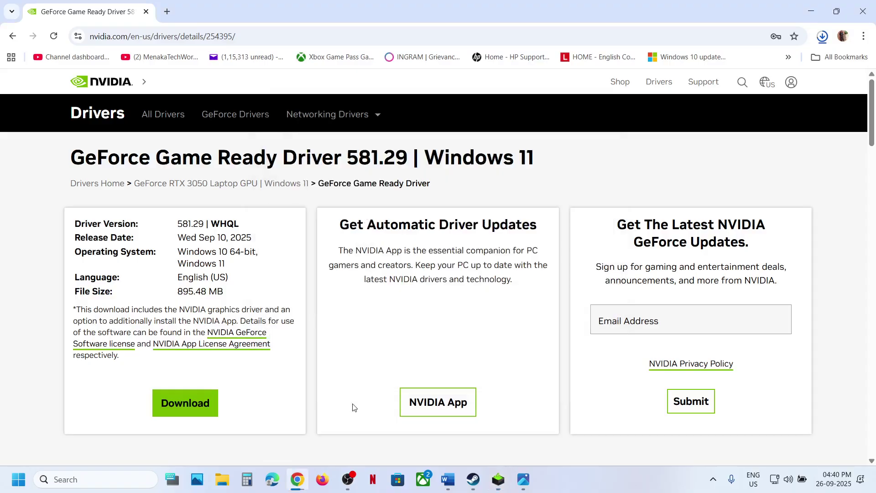
- View the Windows power options, and read Step 10 on dedicated graphics and registry changes in the Word notes
{"action": "left_click", "coordinate": [19, 479]}
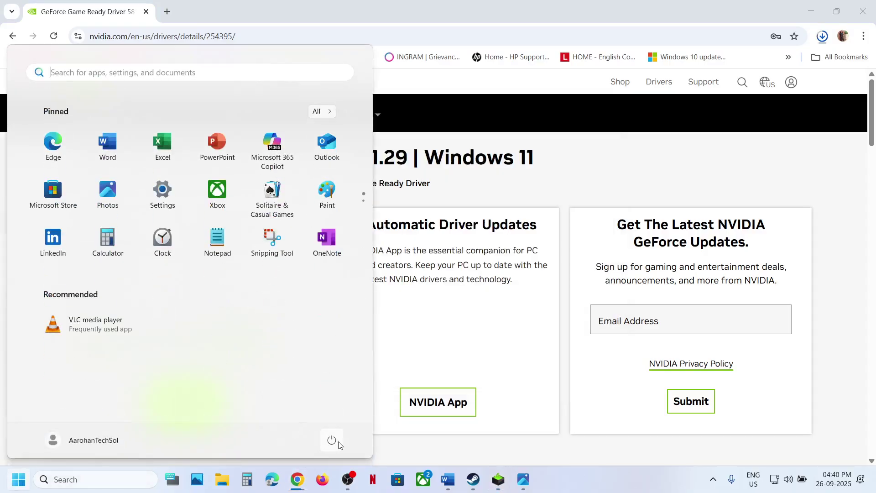
{"action": "left_click", "coordinate": [331, 439]}
{"action": "left_click", "coordinate": [448, 479]}
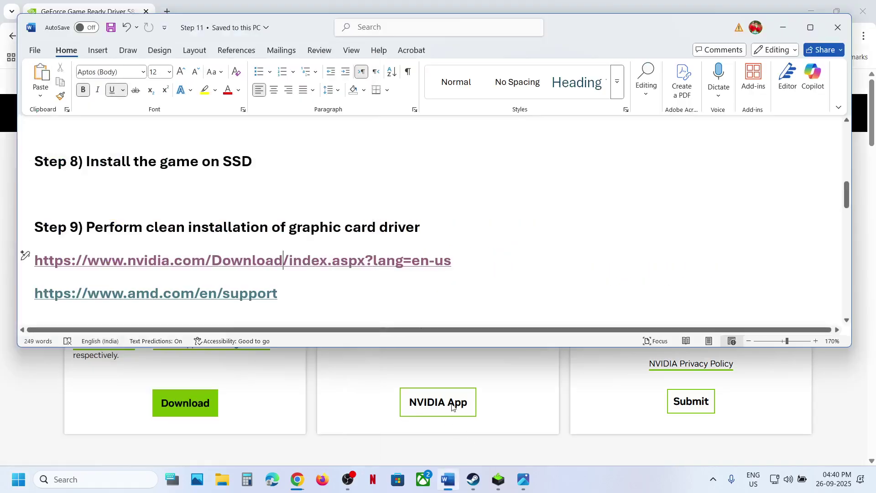
{"action": "scroll", "coordinate": [330, 273], "scroll_direction": "down", "scroll_amount": 3}
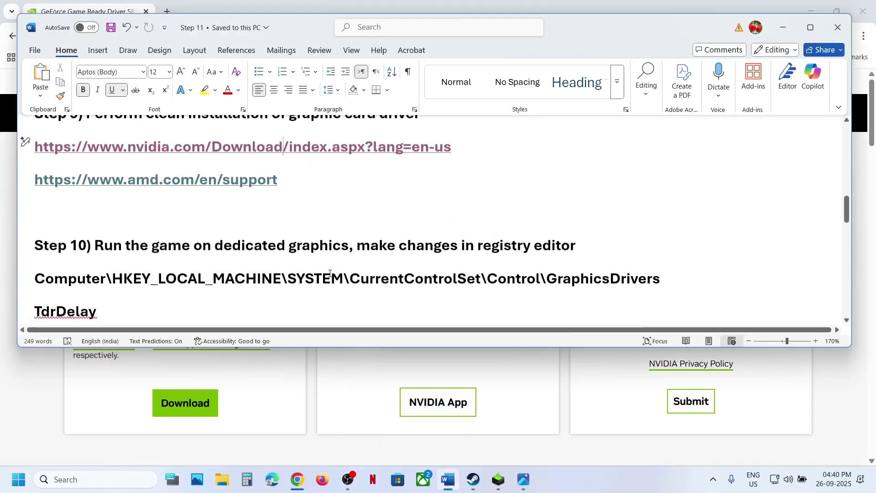
{"action": "double_click", "coordinate": [317, 245]}
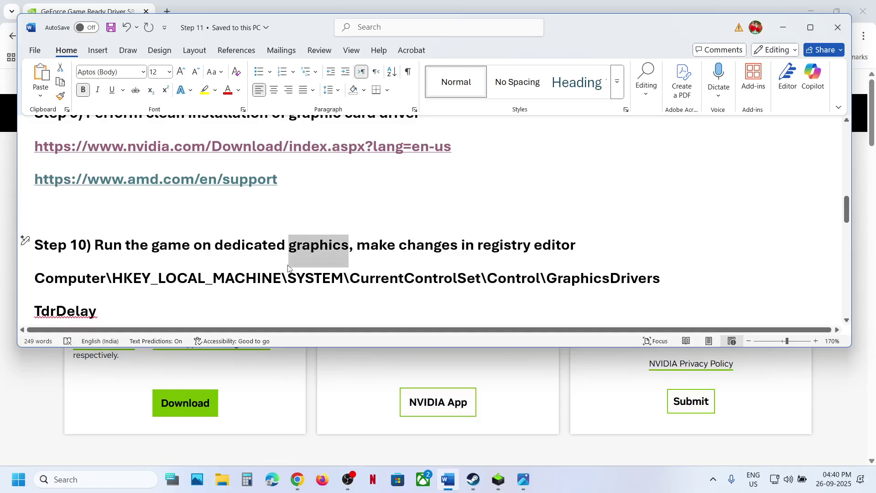
- Search Windows for "graphics settings" and open the Graphics settings page
{"action": "left_click", "coordinate": [95, 479]}
{"action": "type", "text": "graphics settings"}
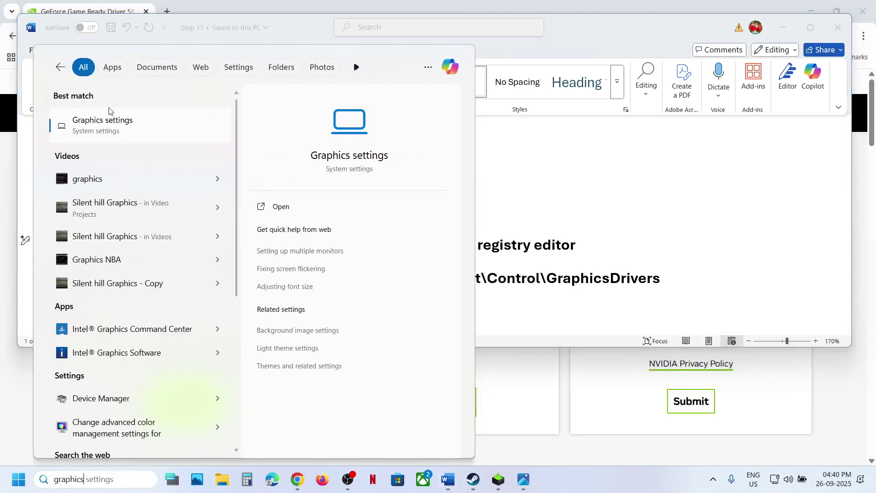
{"action": "left_click", "coordinate": [104, 125]}
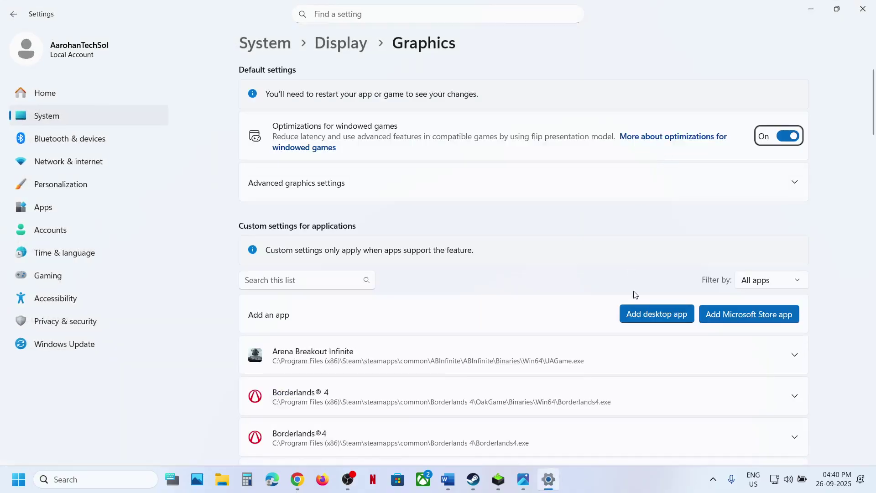
- Start adding a desktop app to the custom graphics settings and browse to C:\Program Files (x86)\Steam\steamapps\common
{"action": "left_click", "coordinate": [637, 315]}
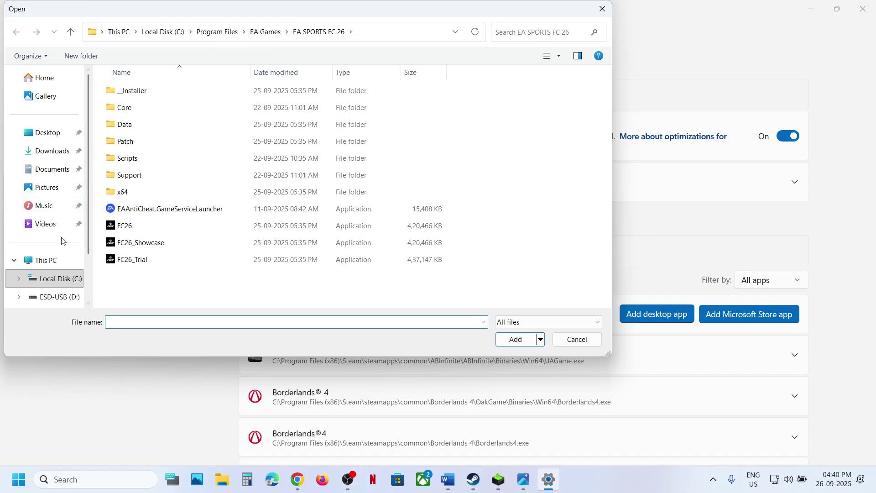
{"action": "left_click", "coordinate": [58, 263]}
{"action": "double_click", "coordinate": [179, 110]}
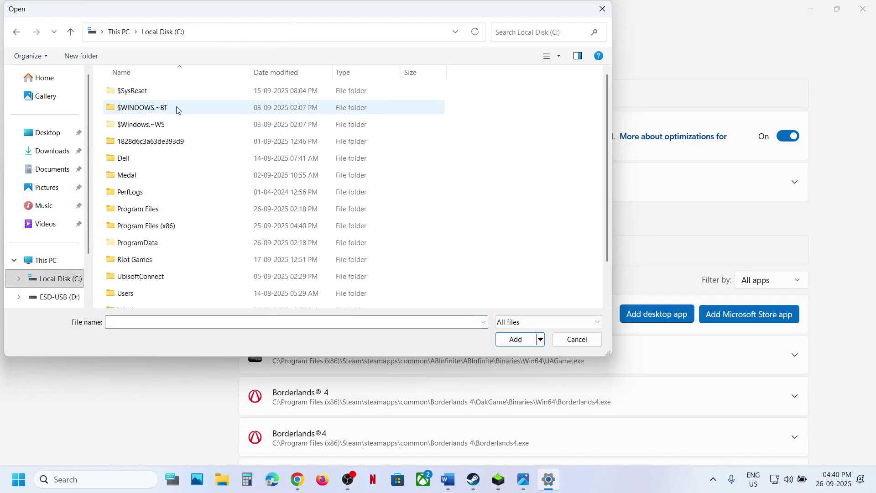
{"action": "double_click", "coordinate": [160, 226]}
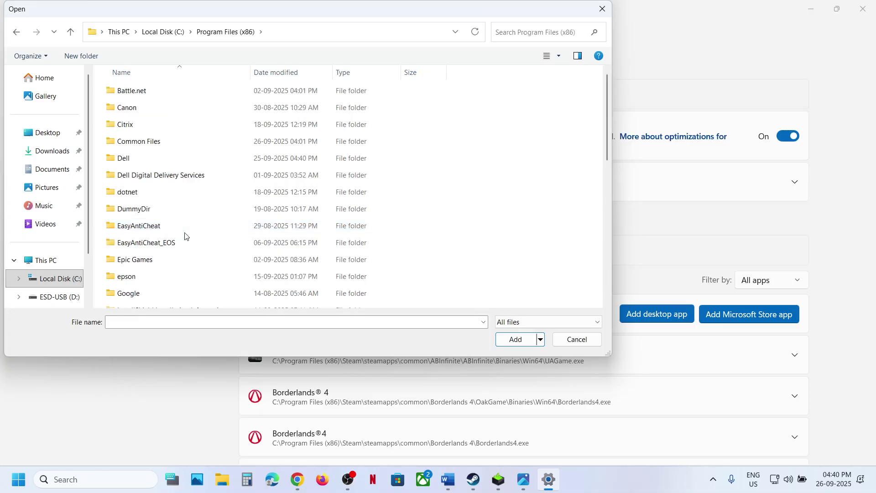
{"action": "scroll", "coordinate": [186, 235], "scroll_direction": "down", "scroll_amount": 10}
{"action": "key", "text": "s"}
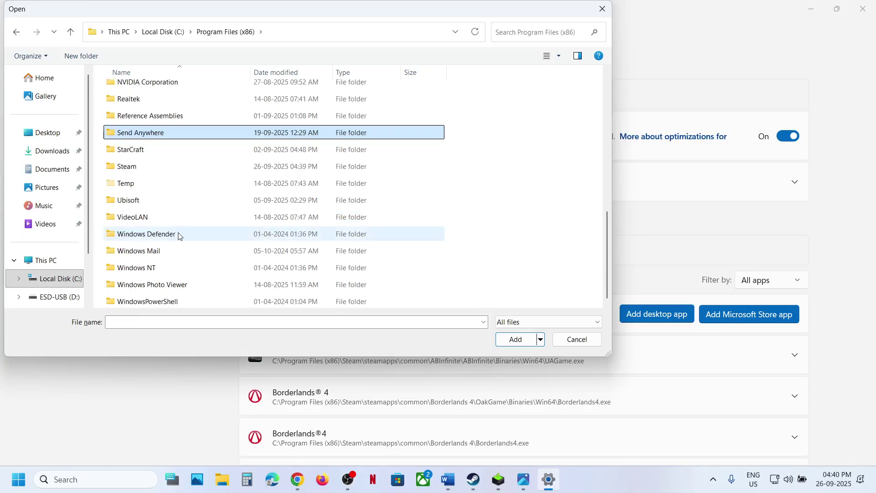
{"action": "double_click", "coordinate": [136, 168]}
{"action": "left_click", "coordinate": [148, 178]}
{"action": "key", "text": "s"}
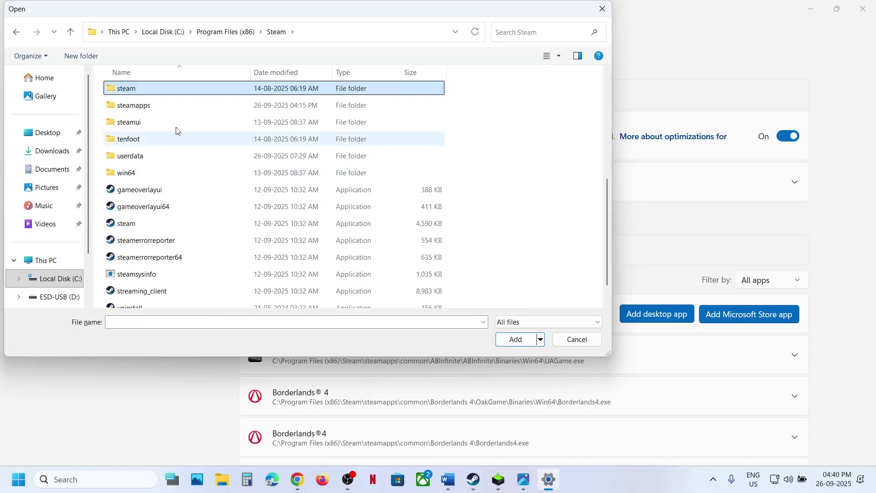
{"action": "double_click", "coordinate": [149, 110]}
{"action": "double_click", "coordinate": [140, 89]}
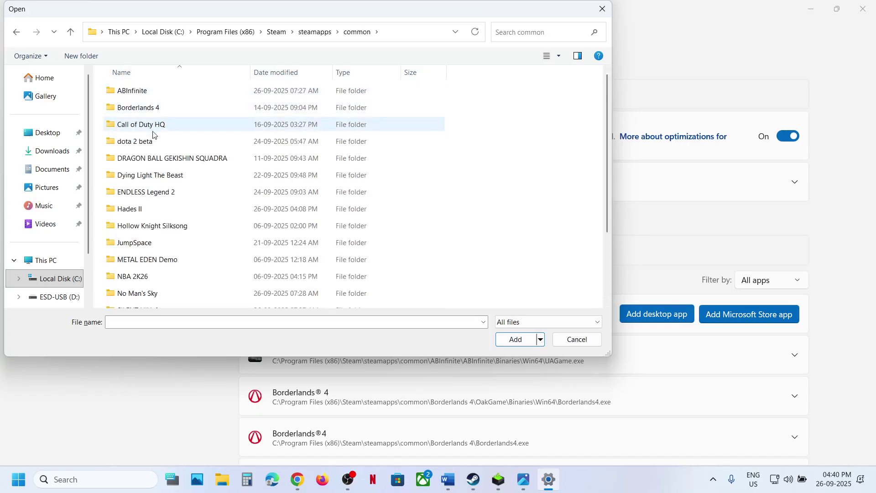
- Add the Hades2 application from the Hades II\Ship folder to the graphics app list
{"action": "left_click", "coordinate": [146, 211]}
{"action": "double_click", "coordinate": [145, 210]}
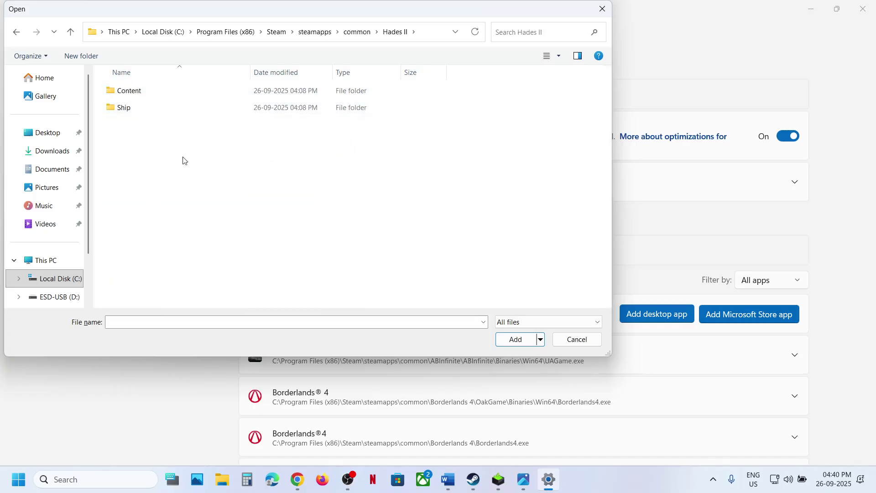
{"action": "double_click", "coordinate": [139, 109]}
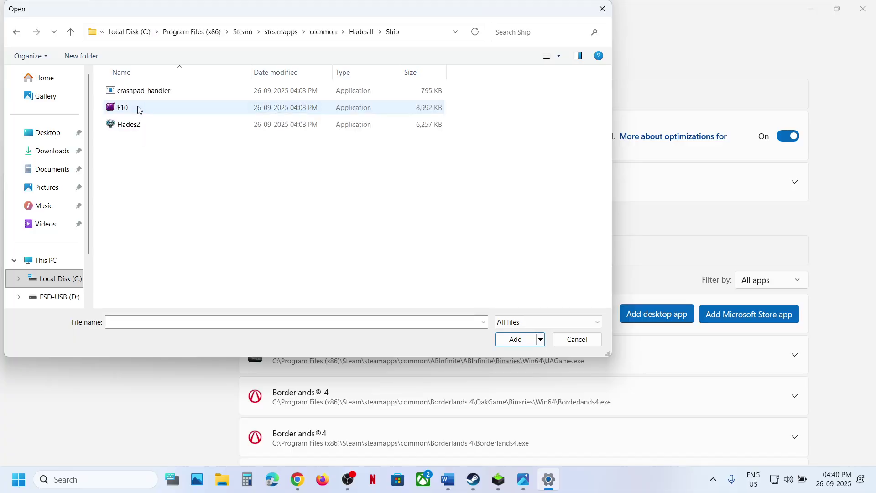
{"action": "left_click", "coordinate": [135, 125]}
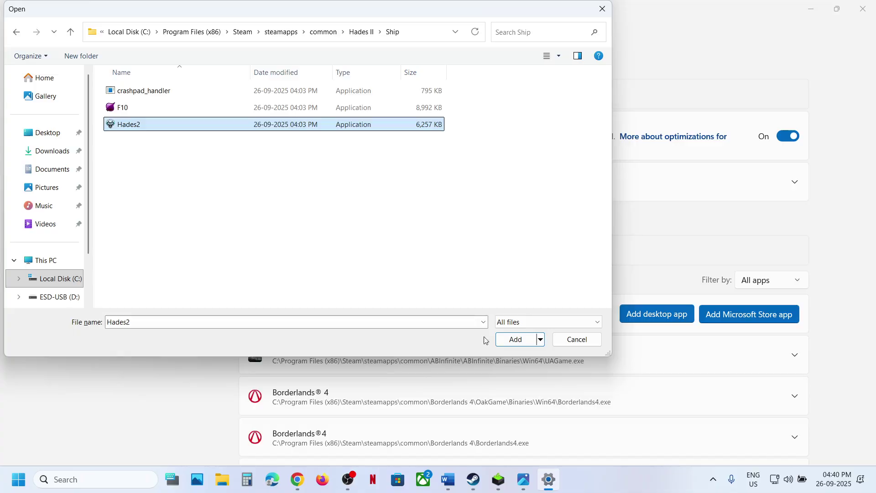
{"action": "left_click", "coordinate": [515, 339]}
- Set the GPU preference for Hades II to High Performance (NVIDIA GeForce RTX 3050 Laptop GPU)
{"action": "scroll", "coordinate": [436, 361], "scroll_direction": "down", "scroll_amount": 6}
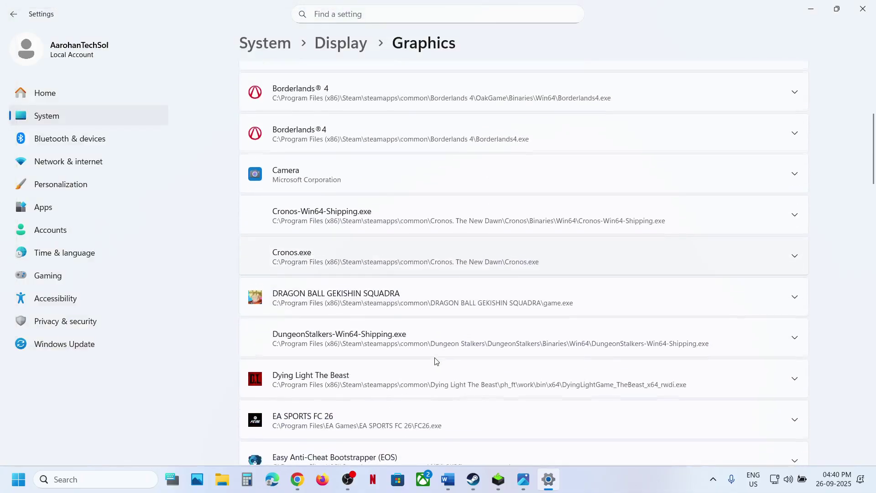
{"action": "scroll", "coordinate": [434, 360], "scroll_direction": "down", "scroll_amount": 7}
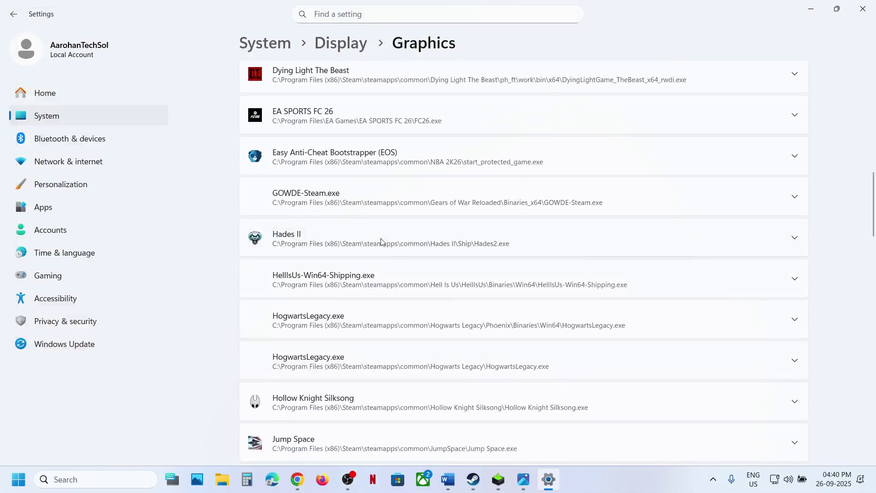
{"action": "left_click", "coordinate": [371, 236]}
{"action": "left_click", "coordinate": [730, 276]}
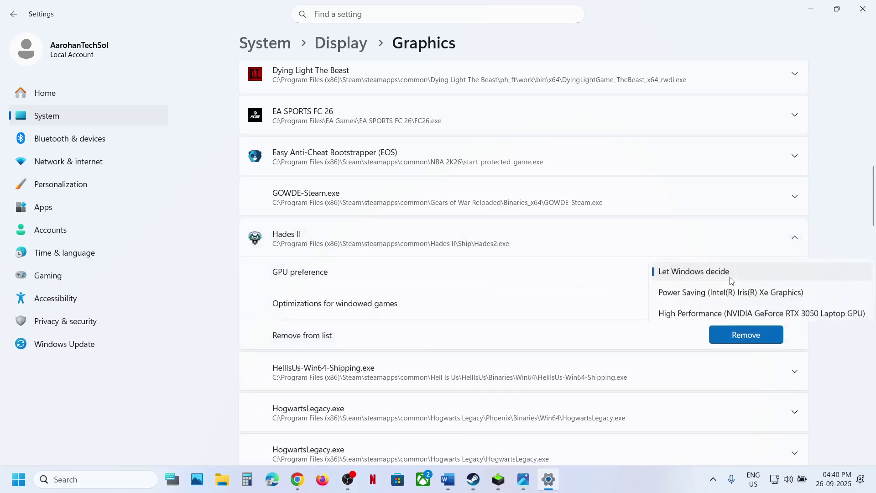
{"action": "left_click", "coordinate": [730, 315]}
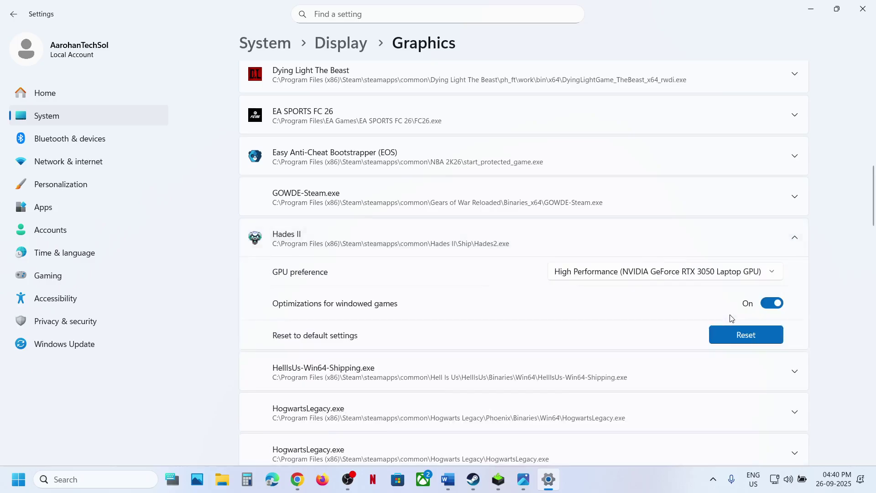
- Close Settings and read the Step 10 registry instructions and GraphicsDrivers path in the Word document
{"action": "left_click", "coordinate": [862, 9]}
{"action": "scroll", "coordinate": [343, 250], "scroll_direction": "down", "scroll_amount": 1}
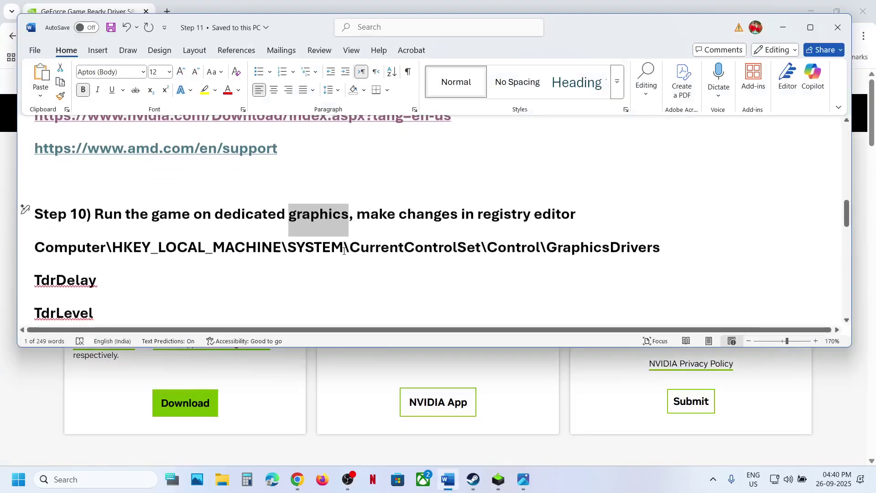
{"action": "left_click_drag", "start_coordinate": [386, 221], "coordinate": [532, 215]}
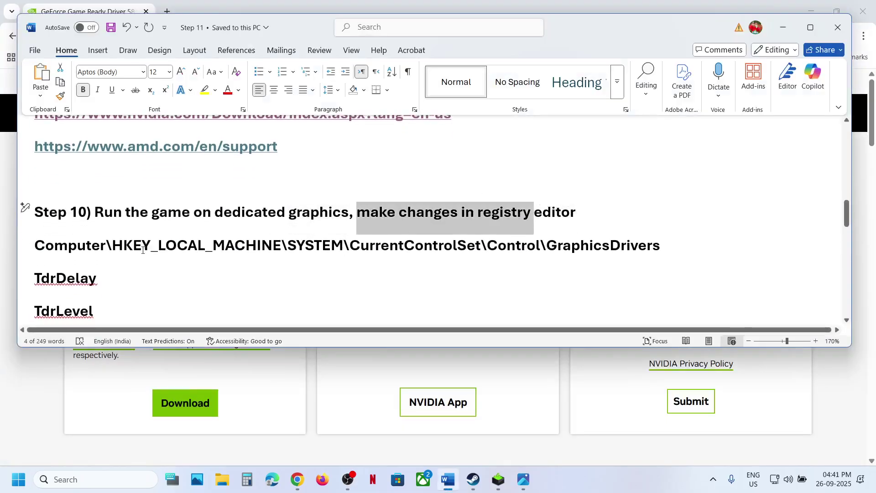
{"action": "left_click_drag", "start_coordinate": [92, 243], "coordinate": [539, 246]}
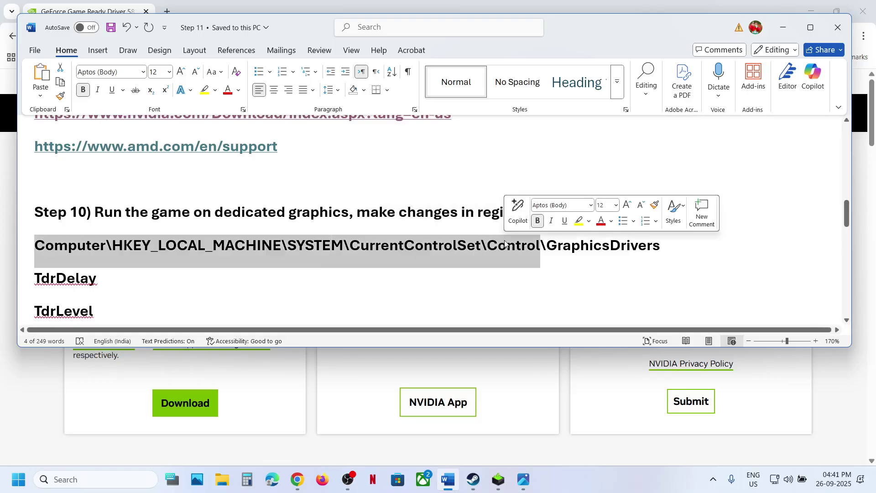
- Search Windows for Registry Editor, open it and allow it to make changes to the device
{"action": "left_click", "coordinate": [124, 480]}
{"action": "type", "text": "regi"}
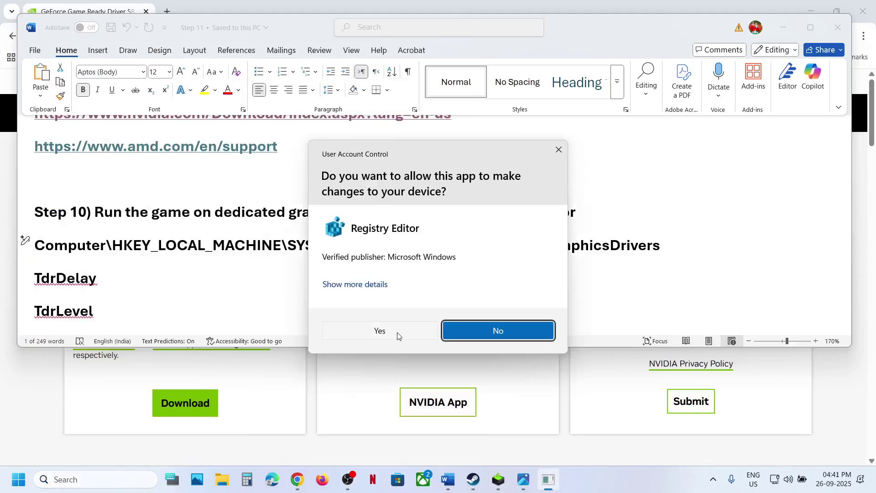
{"action": "left_click", "coordinate": [391, 332]}
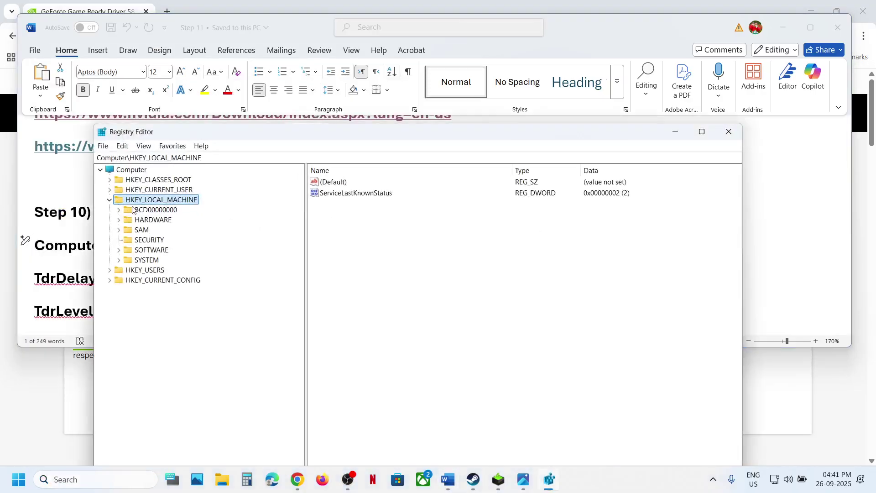
- Open the registry key HKEY_LOCAL_MACHINE\SYSTEM\CurrentControlSet\Control\GraphicsDrivers, following the path in the Word document
{"action": "left_click", "coordinate": [110, 200]}
{"action": "left_click", "coordinate": [110, 200]}
{"action": "key", "text": "alt+Tab"}
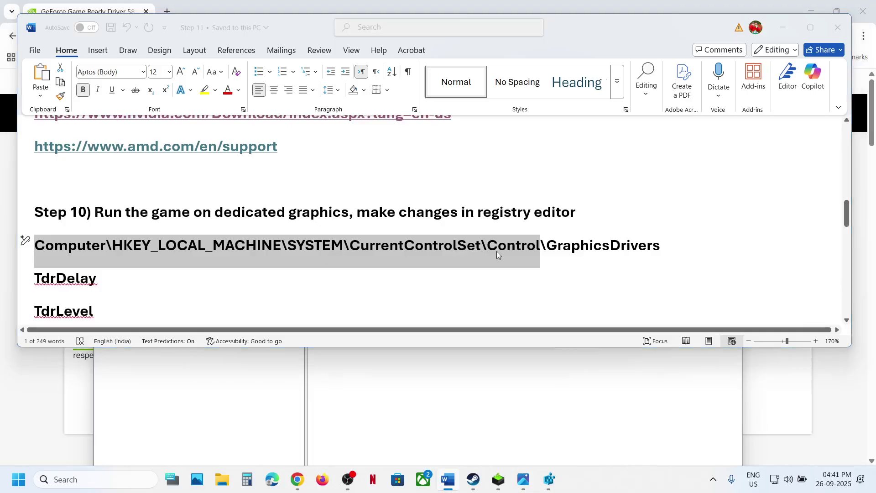
{"action": "key", "text": "alt+Tab"}
{"action": "left_click", "coordinate": [137, 258]}
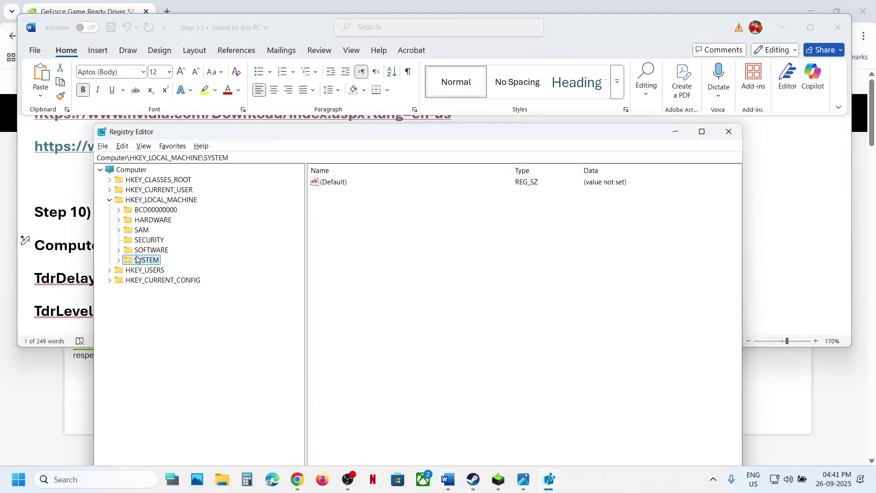
{"action": "left_click", "coordinate": [119, 260]}
{"action": "left_click", "coordinate": [168, 290]}
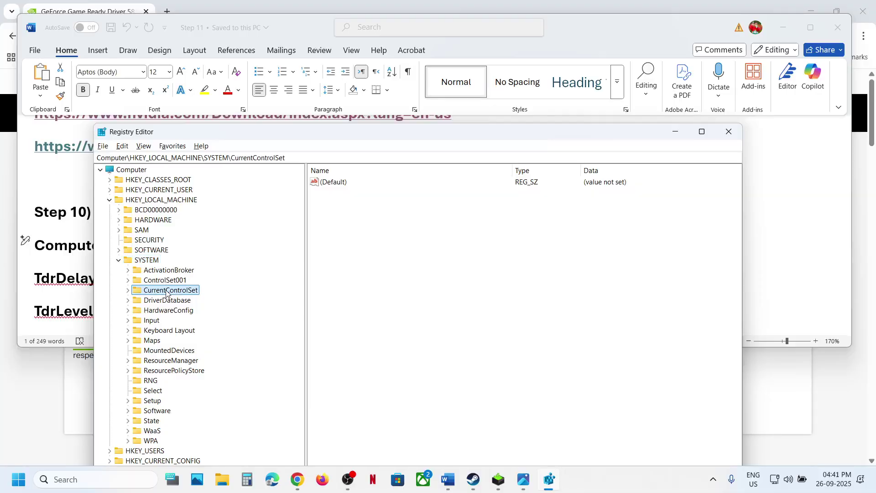
{"action": "left_click", "coordinate": [128, 290]}
{"action": "left_click", "coordinate": [165, 301]}
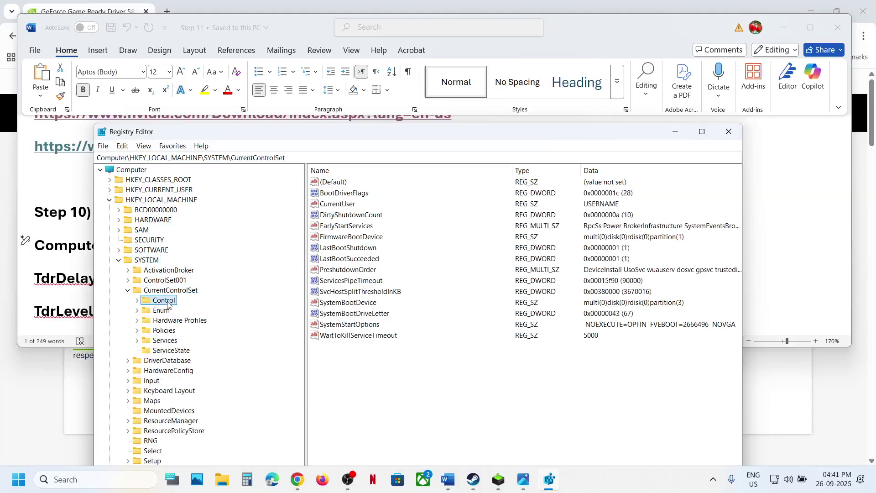
{"action": "left_click", "coordinate": [137, 301]}
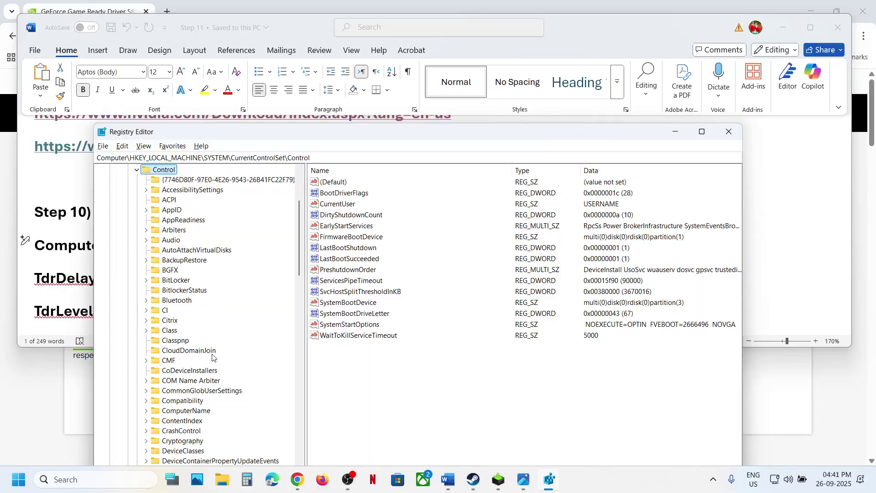
{"action": "scroll", "coordinate": [212, 358], "scroll_direction": "down", "scroll_amount": 10}
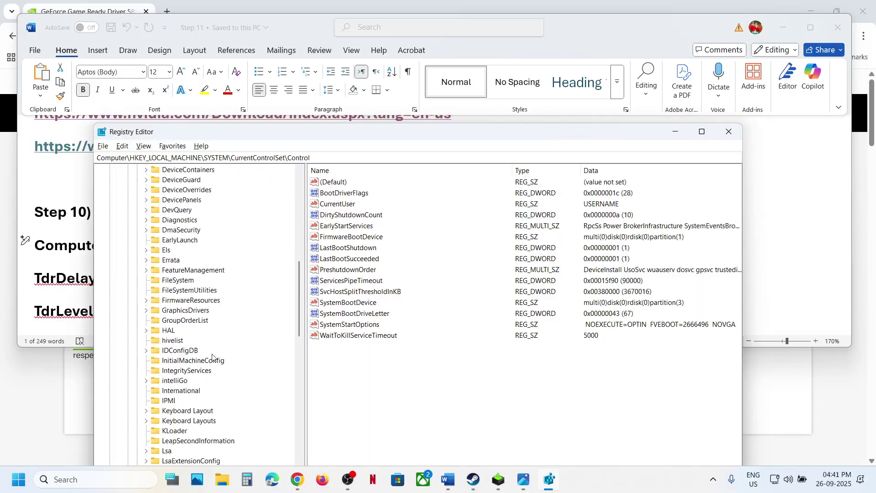
{"action": "left_click", "coordinate": [192, 310]}
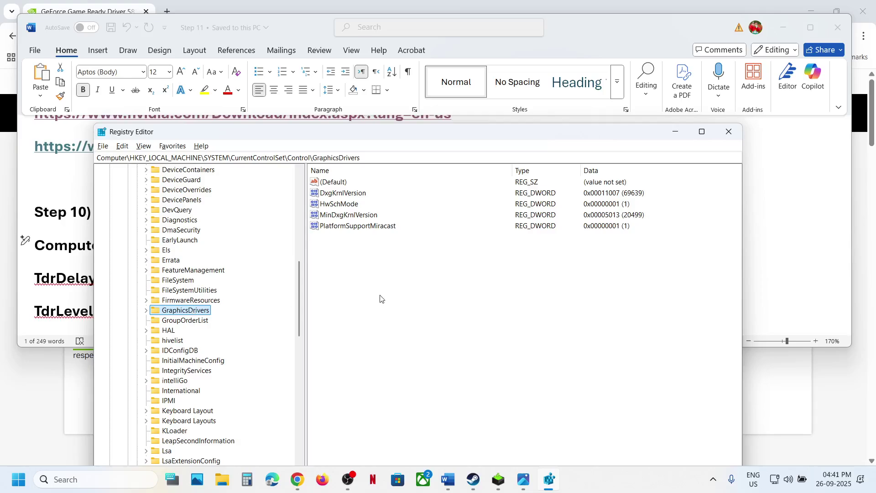
- Check the Word document for the two value names listed below the GraphicsDrivers path, and return to Registry Editor
{"action": "key", "text": "alt+Tab"}
{"action": "key", "text": "alt+Tab"}
{"action": "key", "text": "alt+Tab"}
{"action": "left_click_drag", "start_coordinate": [35, 278], "coordinate": [102, 310]}
{"action": "left_click", "coordinate": [102, 309]}
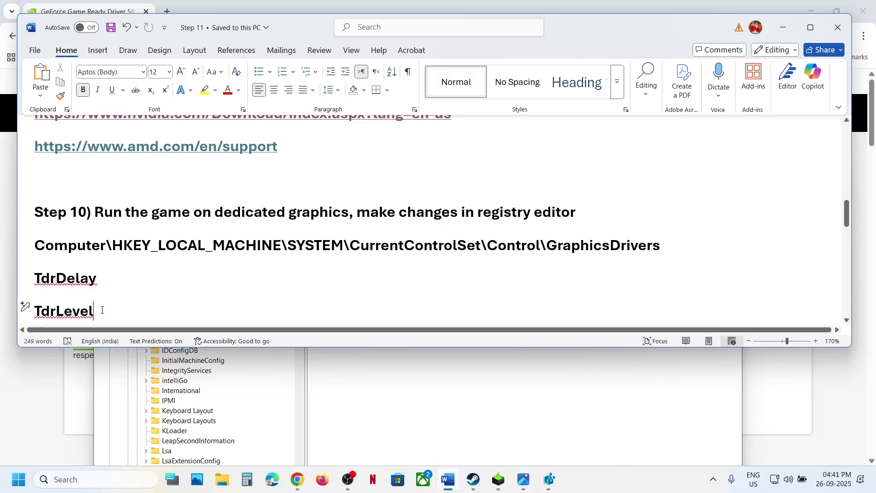
{"action": "key", "text": "alt+Tab"}
{"action": "key", "text": "alt+Tab"}
{"action": "key", "text": "alt+Tab"}
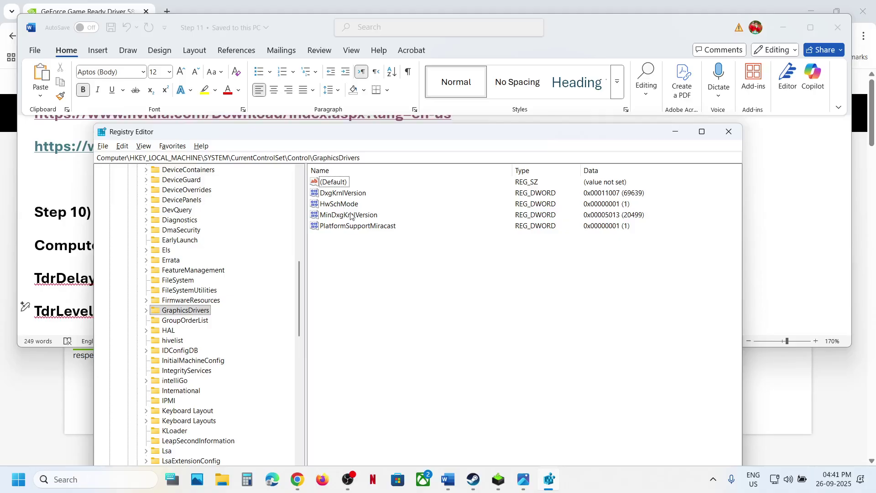
- Create a new DWORD (32-bit) value named TdrDelay in the GraphicsDrivers key
{"action": "right_click", "coordinate": [355, 259]}
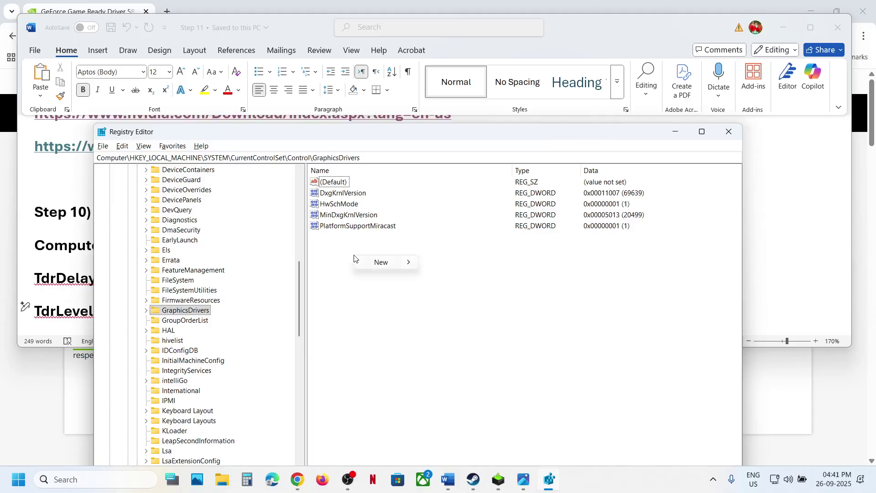
{"action": "mouse_move", "coordinate": [378, 263]}
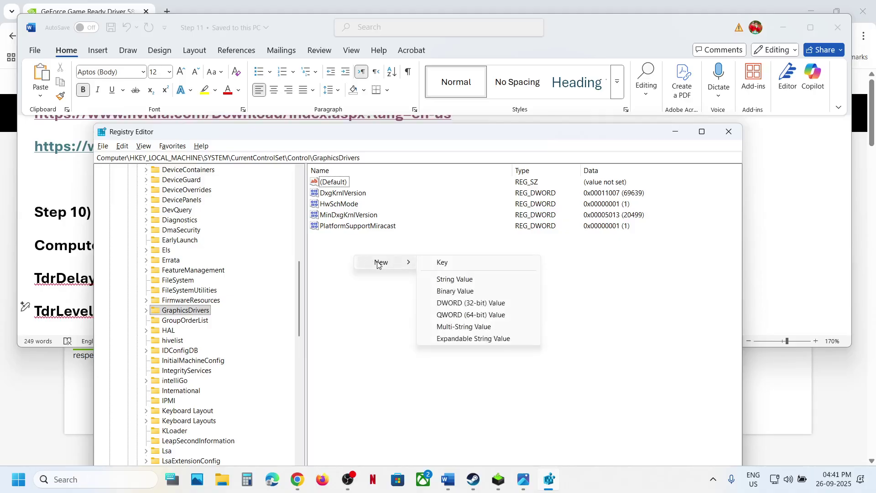
{"action": "left_click", "coordinate": [465, 304]}
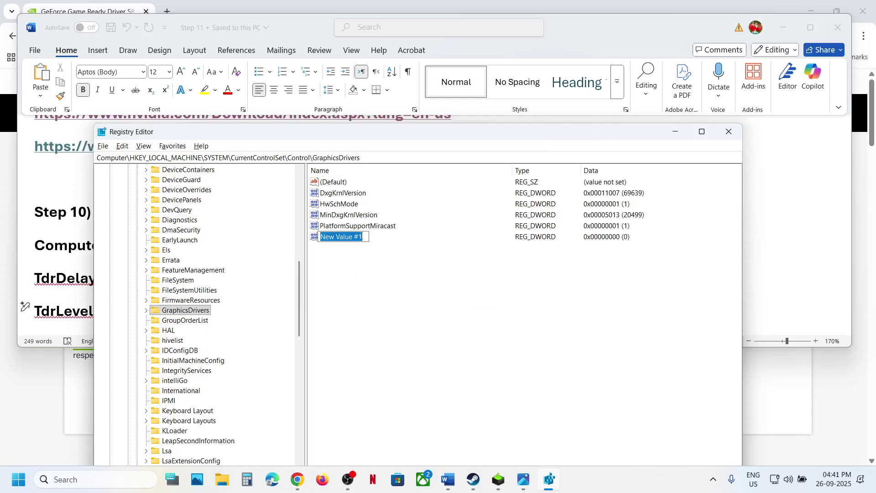
{"action": "left_click_drag", "start_coordinate": [420, 138], "coordinate": [525, 133]}
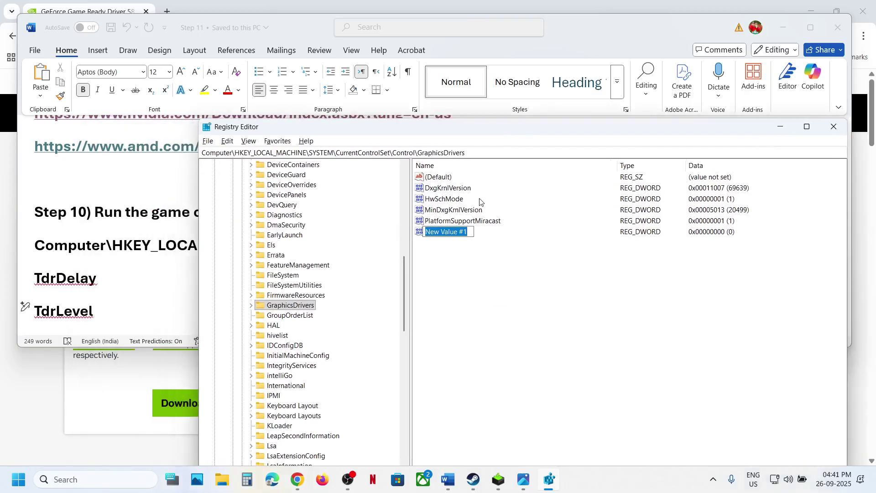
{"action": "type", "text": "TdrDelay"}
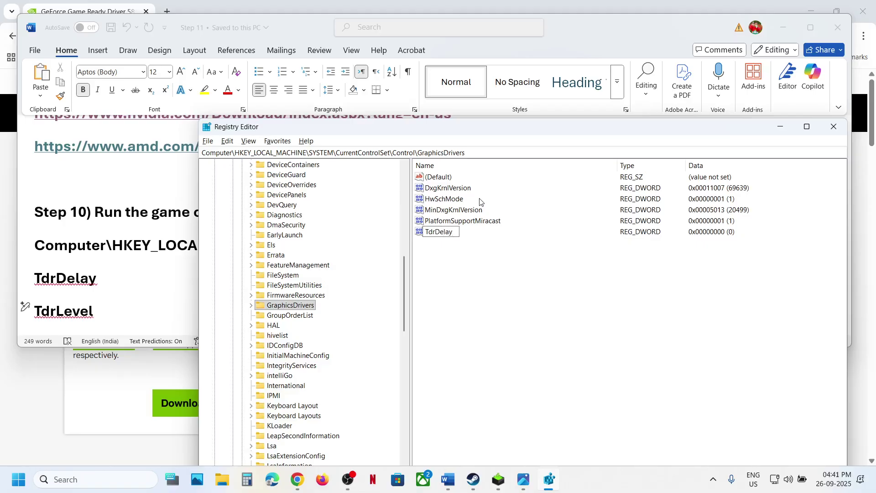
{"action": "key", "text": "Return"}
- Set the TdrDelay value data to 0 with a hexadecimal base
{"action": "double_click", "coordinate": [444, 232]}
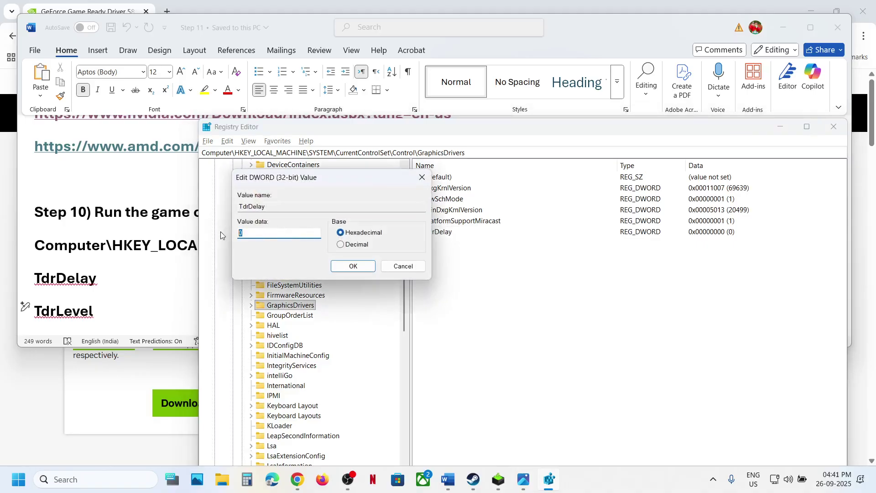
{"action": "left_click", "coordinate": [349, 233]}
{"action": "double_click", "coordinate": [259, 234]}
{"action": "left_click", "coordinate": [353, 266]}
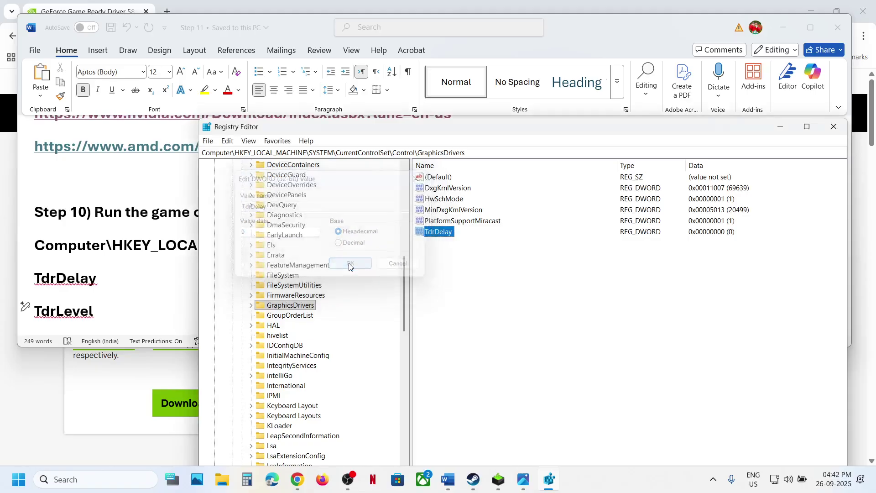
- Create a DWORD (32-bit) value named TdrLevel in the GraphicsDrivers key, with hexadecimal value data 0
{"action": "right_click", "coordinate": [446, 254]}
{"action": "mouse_move", "coordinate": [480, 261]}
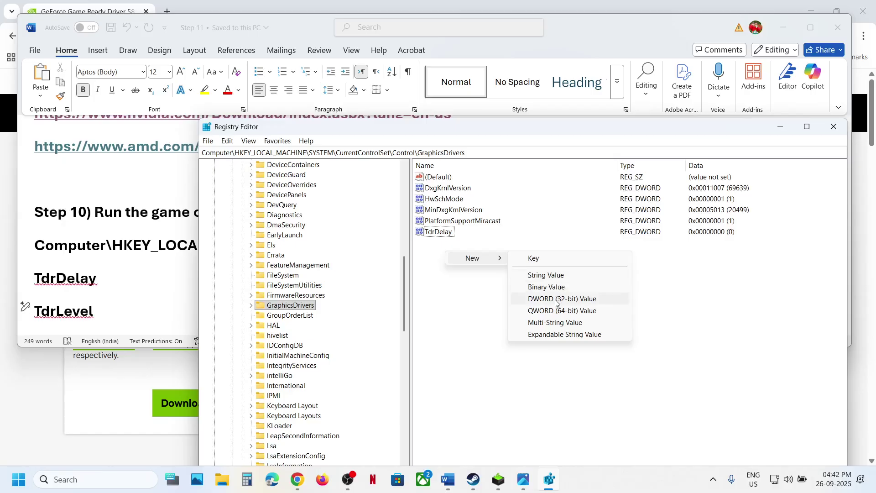
{"action": "left_click", "coordinate": [555, 299]}
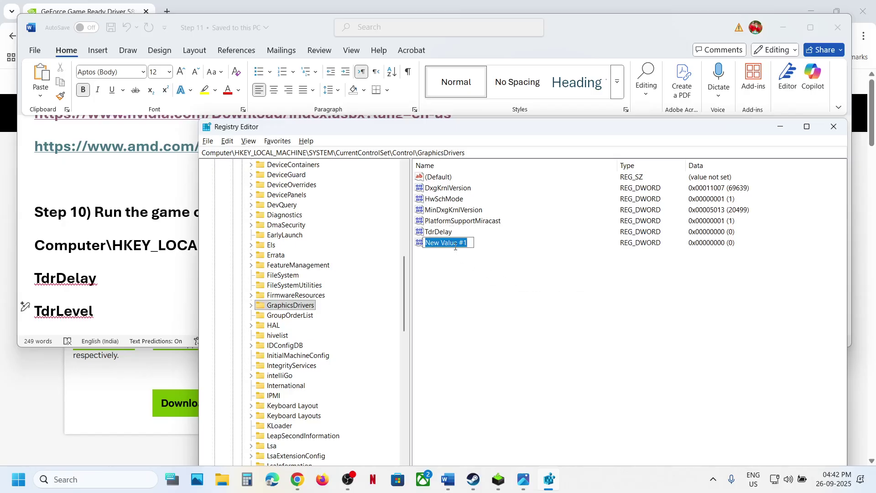
{"action": "type", "text": "T"}
{"action": "type", "text": "drLevel"}
{"action": "key", "text": "Return"}
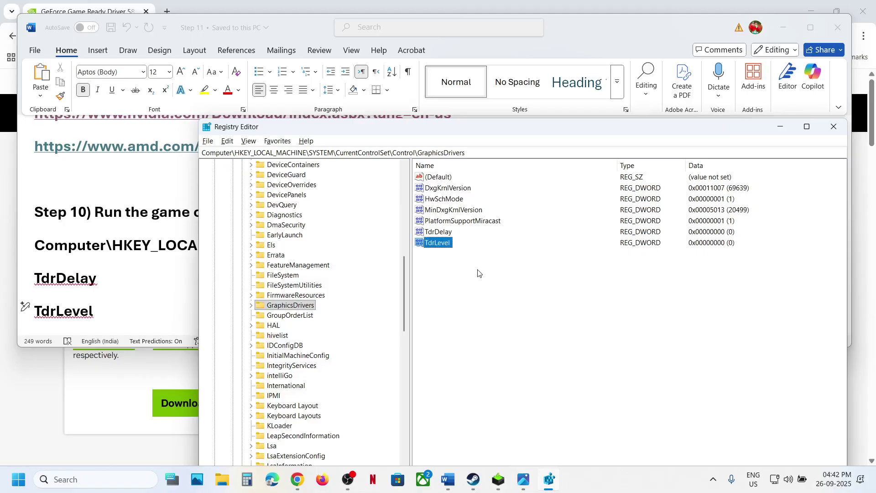
{"action": "double_click", "coordinate": [438, 242]}
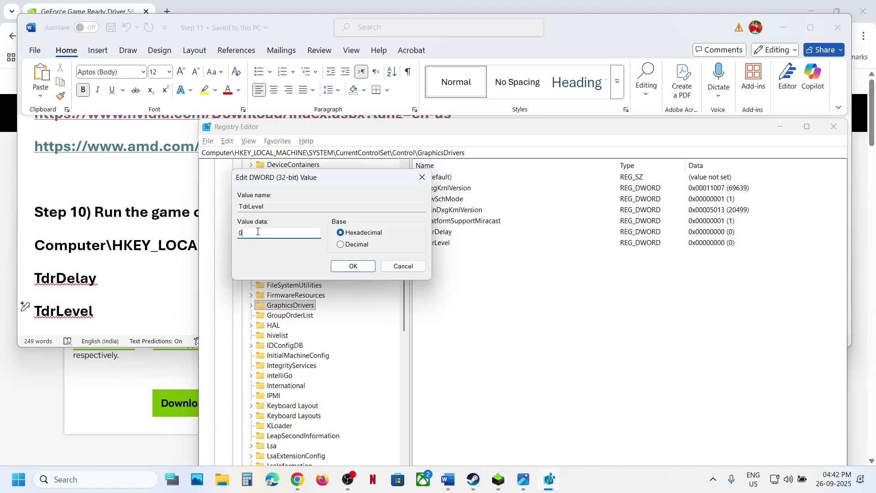
{"action": "left_click", "coordinate": [348, 265]}
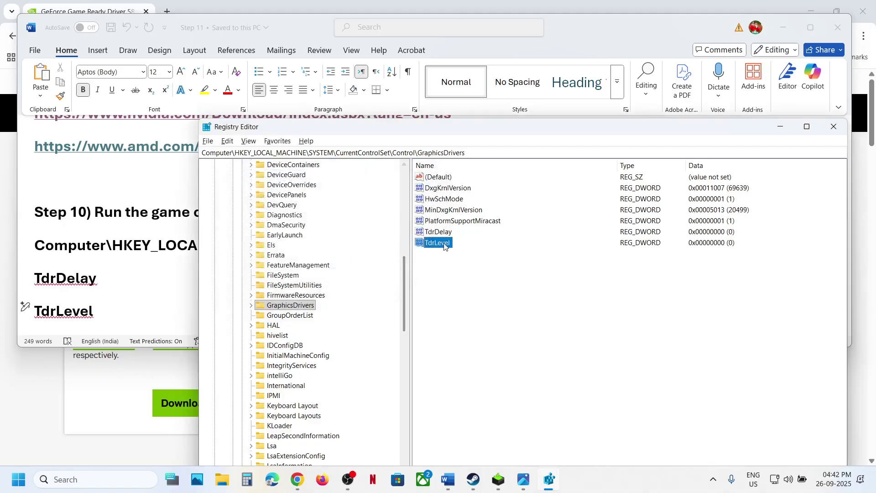
{"action": "left_click", "coordinate": [18, 483]}
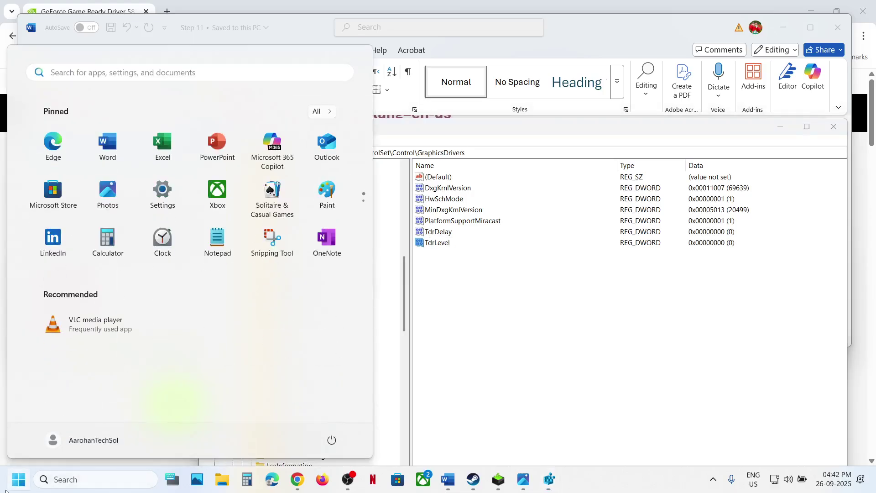
{"action": "left_click", "coordinate": [332, 439]}
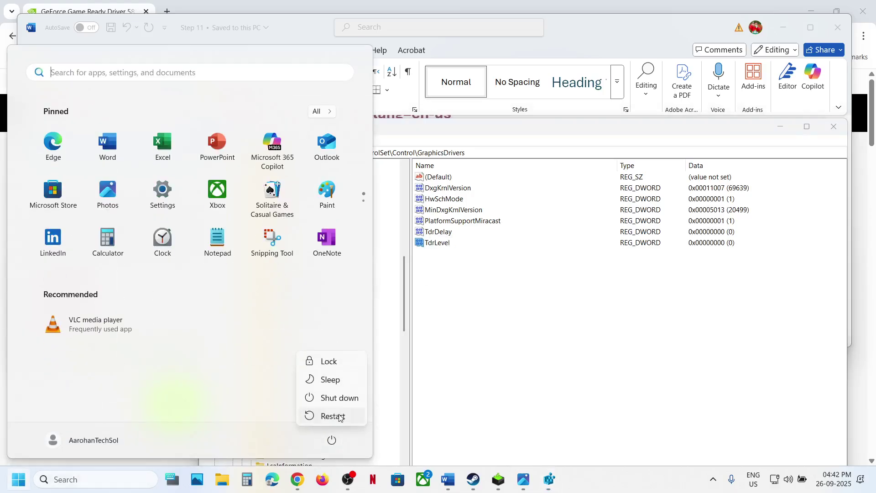
{"action": "left_click", "coordinate": [332, 415]}
{"action": "left_click", "coordinate": [510, 334]}
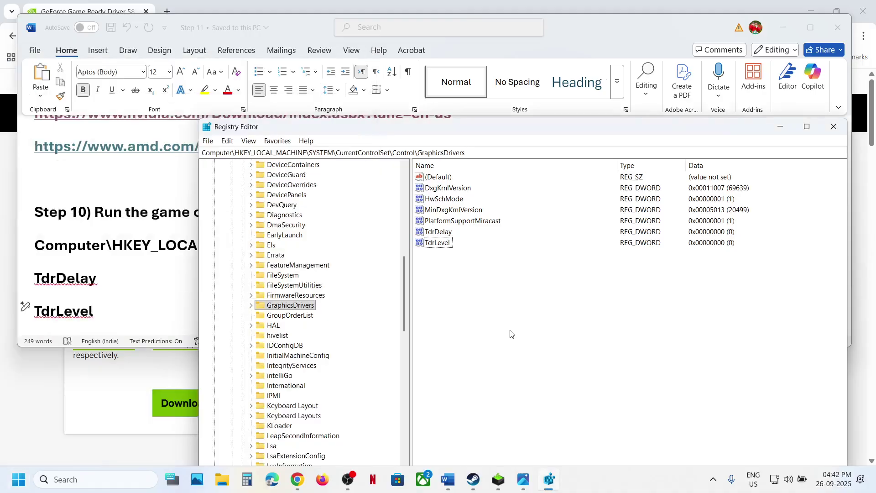
- Review the value data and base of the TdrDelay and TdrLevel entries
{"action": "double_click", "coordinate": [439, 232]}
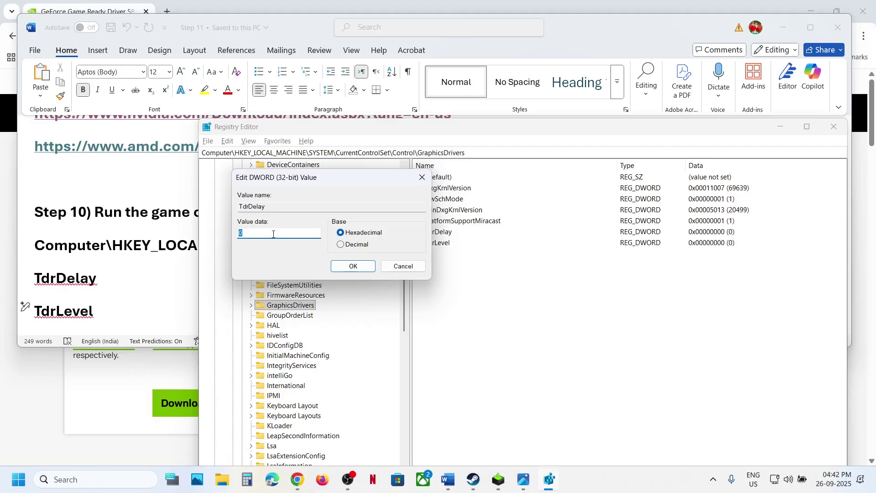
{"action": "left_click", "coordinate": [348, 266]}
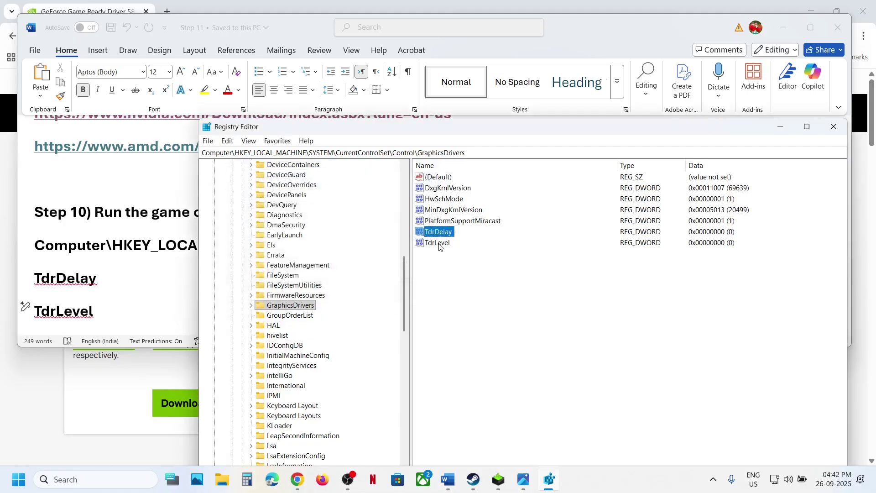
{"action": "double_click", "coordinate": [439, 243]}
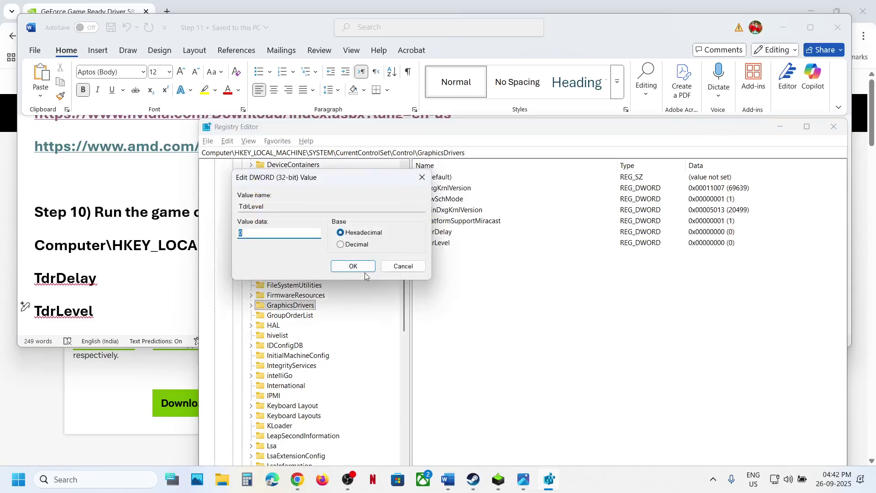
{"action": "left_click", "coordinate": [354, 266]}
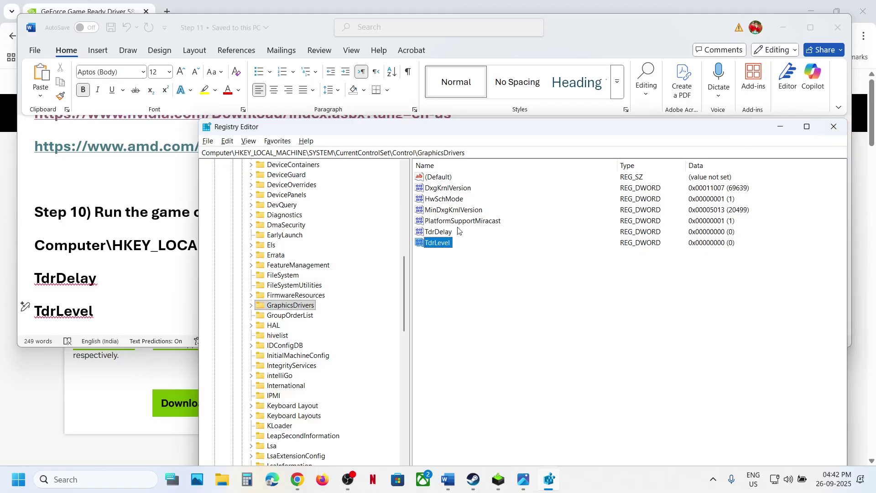
{"action": "left_click", "coordinate": [445, 233]}
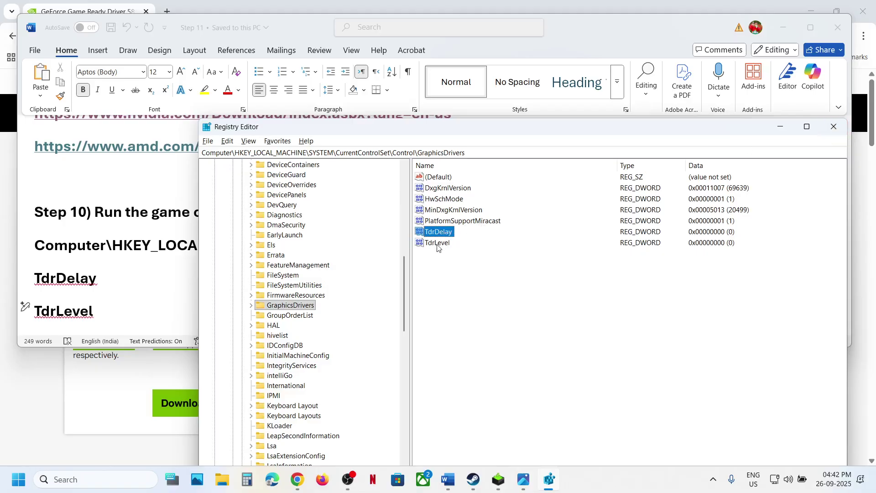
{"action": "left_click", "coordinate": [437, 243]}
{"action": "left_click", "coordinate": [437, 233]}
{"action": "left_click", "coordinate": [441, 246]}
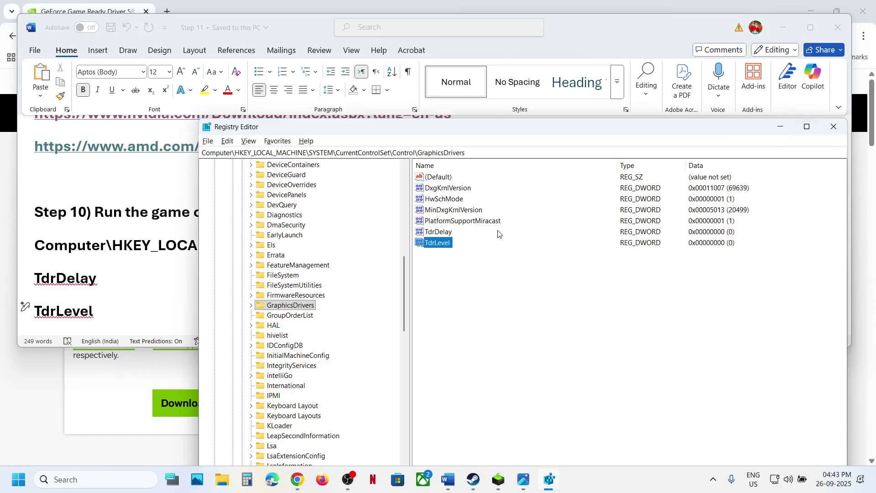
- Close the Registry Editor and highlight the Step 11 instruction about running the game from its installation folder in the document
{"action": "left_click", "coordinate": [838, 128]}
{"action": "scroll", "coordinate": [335, 239], "scroll_direction": "down", "scroll_amount": 2}
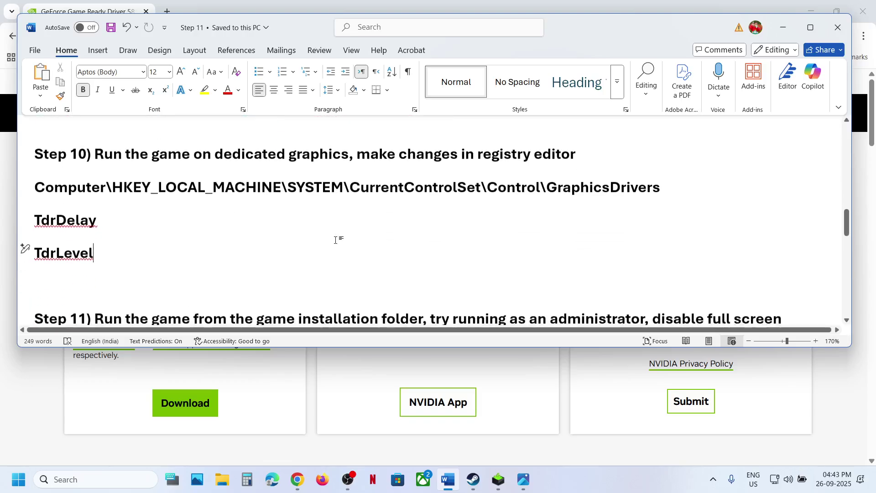
{"action": "scroll", "coordinate": [335, 239], "scroll_direction": "down", "scroll_amount": 3}
{"action": "left_click_drag", "start_coordinate": [95, 255], "coordinate": [364, 256]}
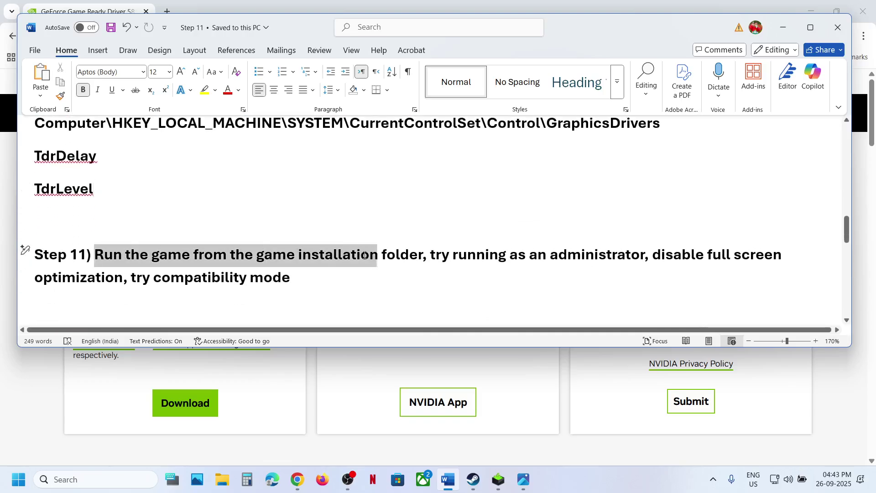
- Switch to Steam, browse the local files of Hades II and open the Ship folder to find the game application
{"action": "left_click", "coordinate": [473, 479]}
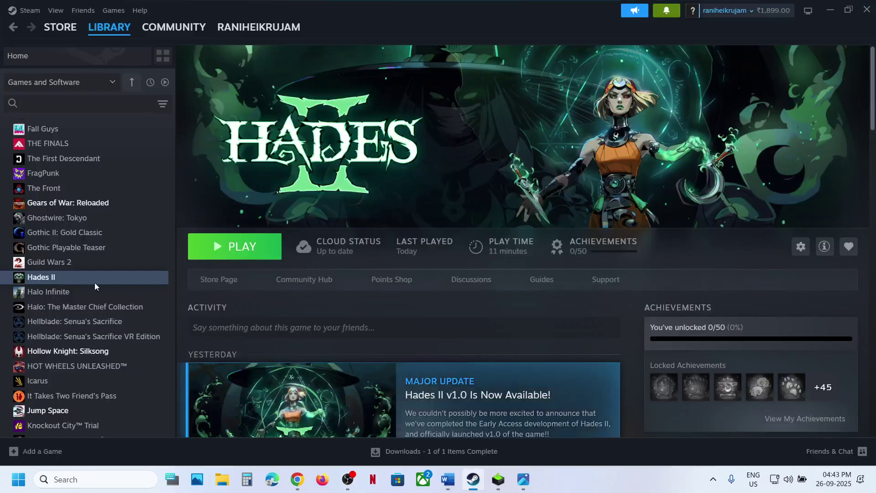
{"action": "right_click", "coordinate": [40, 279]}
{"action": "mouse_move", "coordinate": [100, 344]}
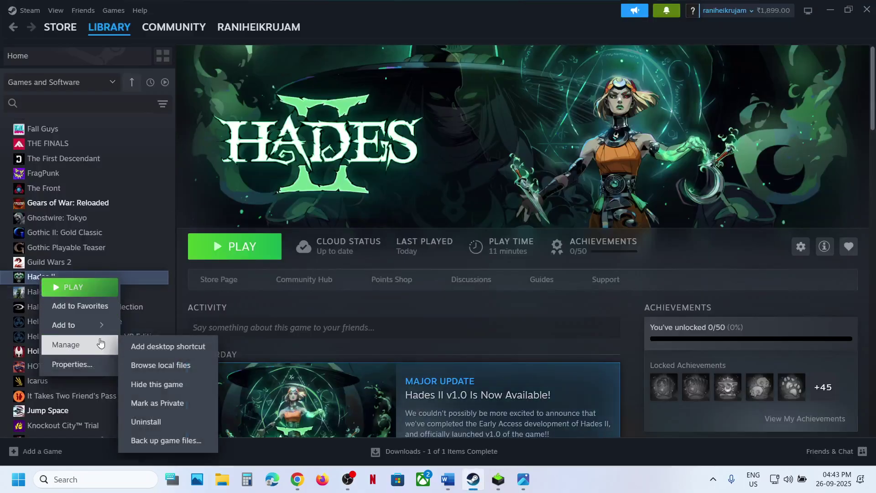
{"action": "left_click", "coordinate": [171, 366]}
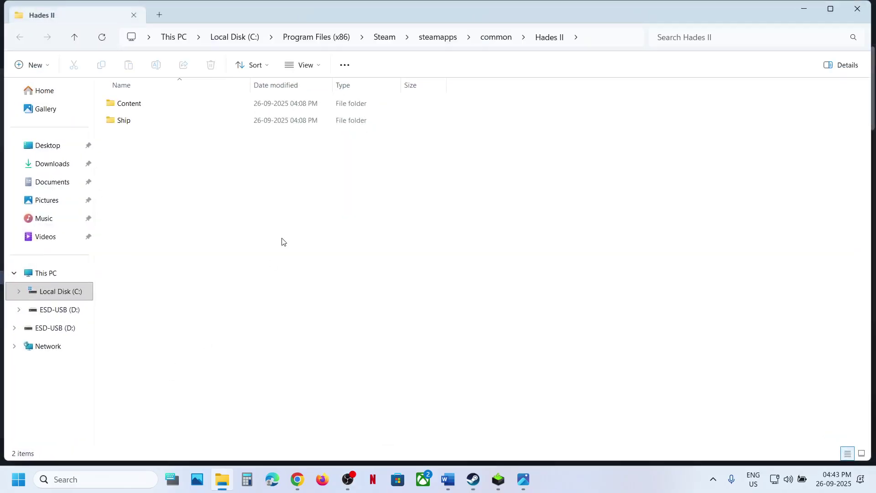
{"action": "double_click", "coordinate": [137, 121]}
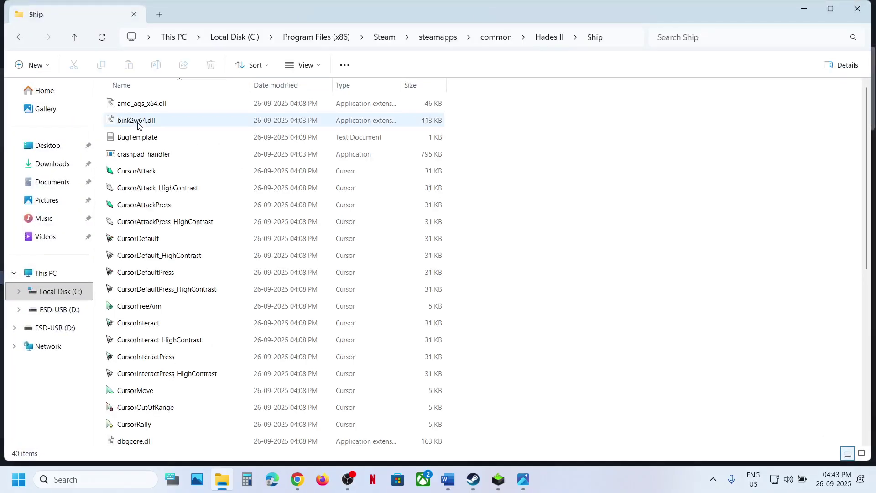
{"action": "scroll", "coordinate": [175, 185], "scroll_direction": "down", "scroll_amount": 6}
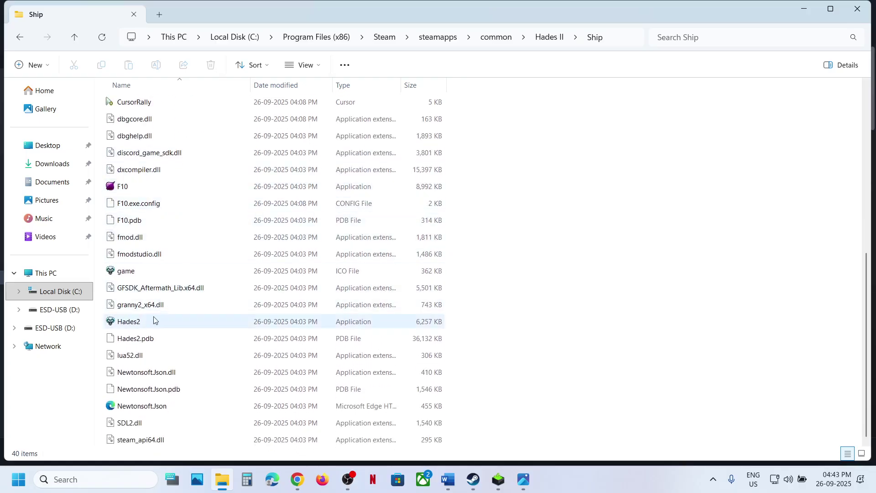
- Set the Hades2 application in the Ship folder to run as an administrator in its compatibility properties
{"action": "left_click", "coordinate": [141, 326]}
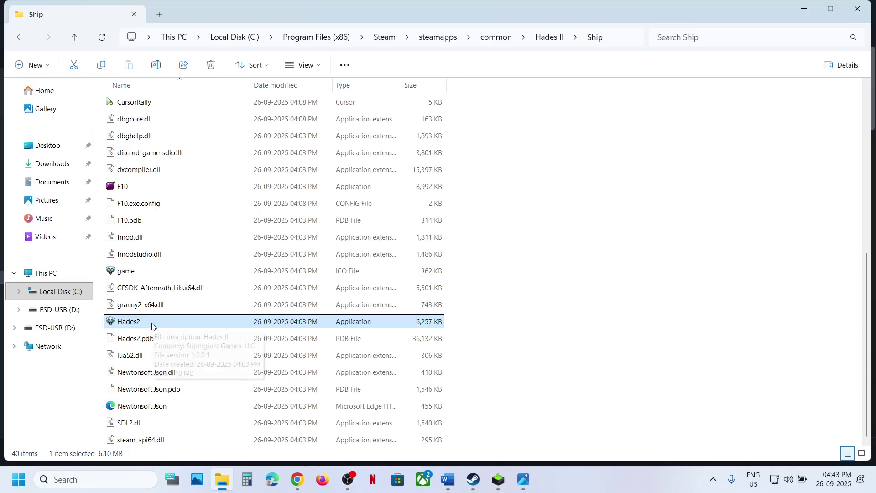
{"action": "right_click", "coordinate": [152, 327]}
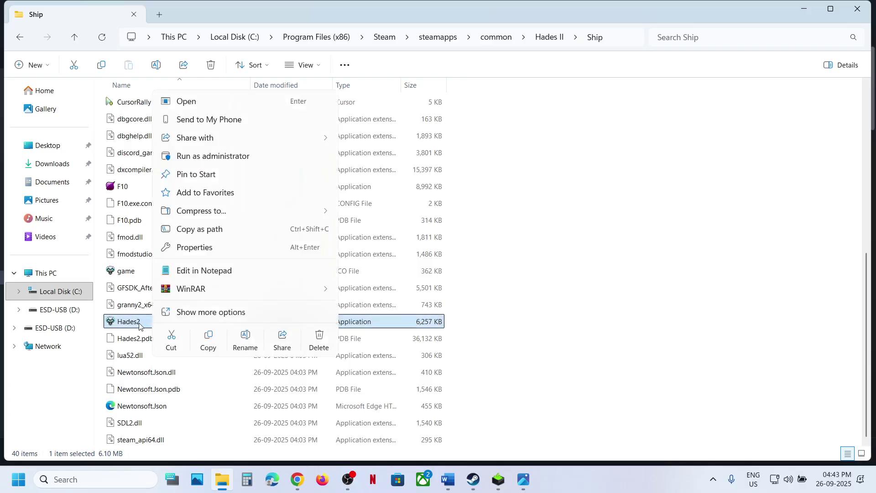
{"action": "left_click", "coordinate": [139, 326]}
{"action": "right_click", "coordinate": [139, 325]}
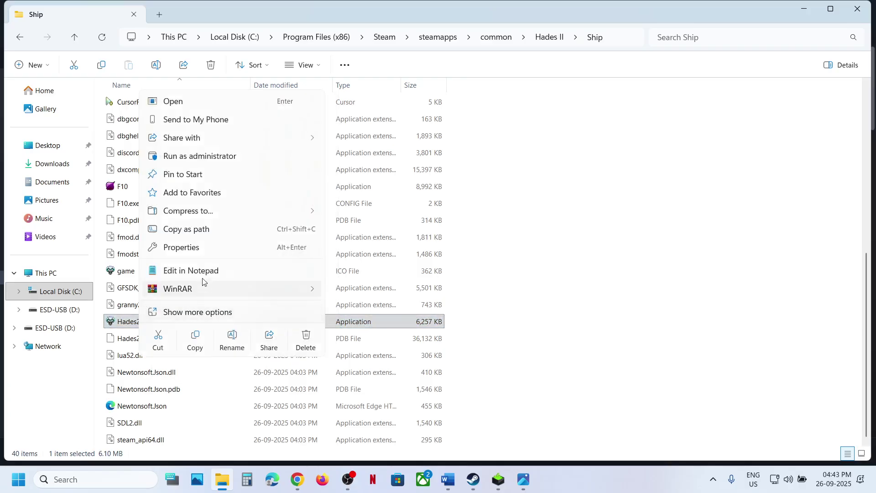
{"action": "left_click", "coordinate": [187, 250]}
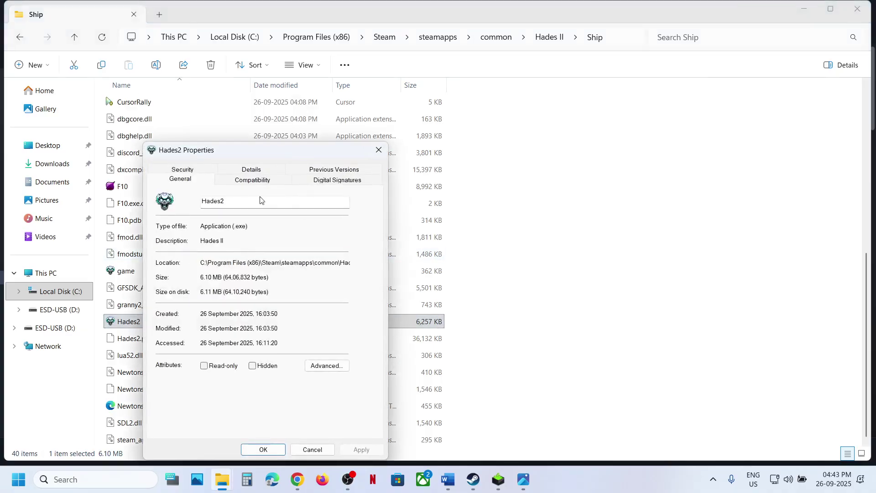
{"action": "left_click", "coordinate": [254, 181]}
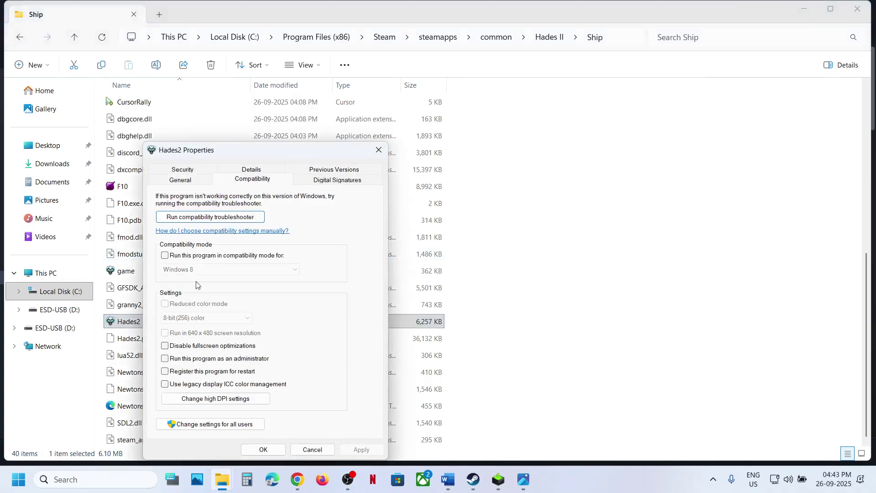
{"action": "left_click", "coordinate": [165, 358]}
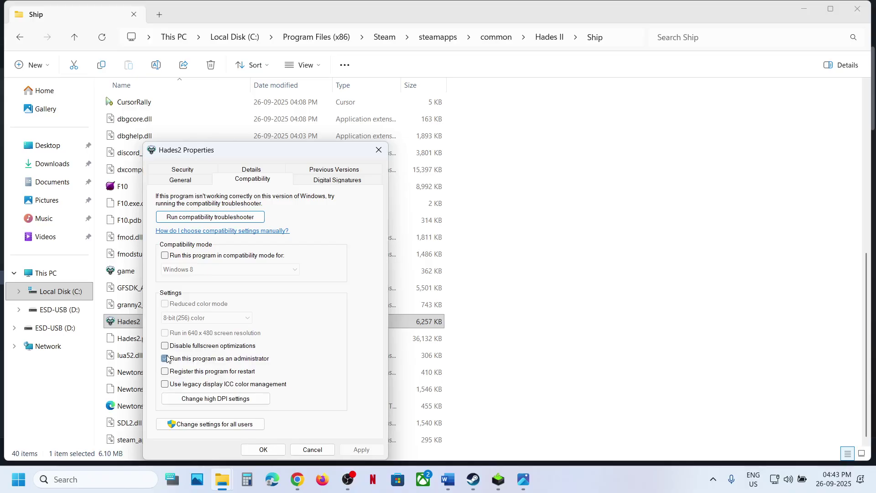
{"action": "left_click", "coordinate": [279, 451]}
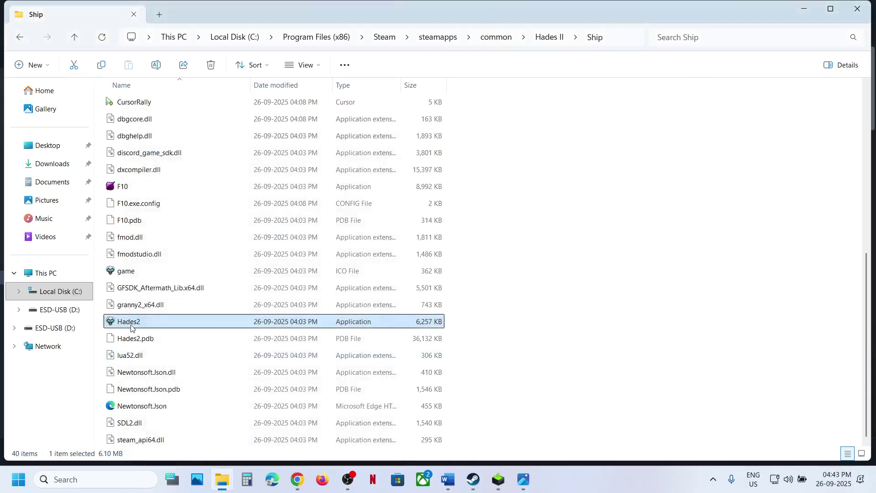
- Set the Hades2 application to run in compatibility mode for Windows 7 and apply the change
{"action": "right_click", "coordinate": [131, 327]}
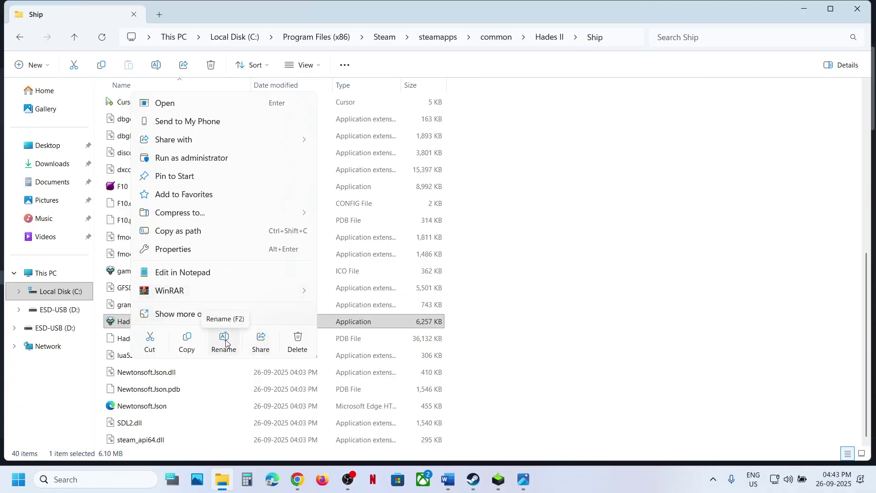
{"action": "left_click", "coordinate": [170, 249]}
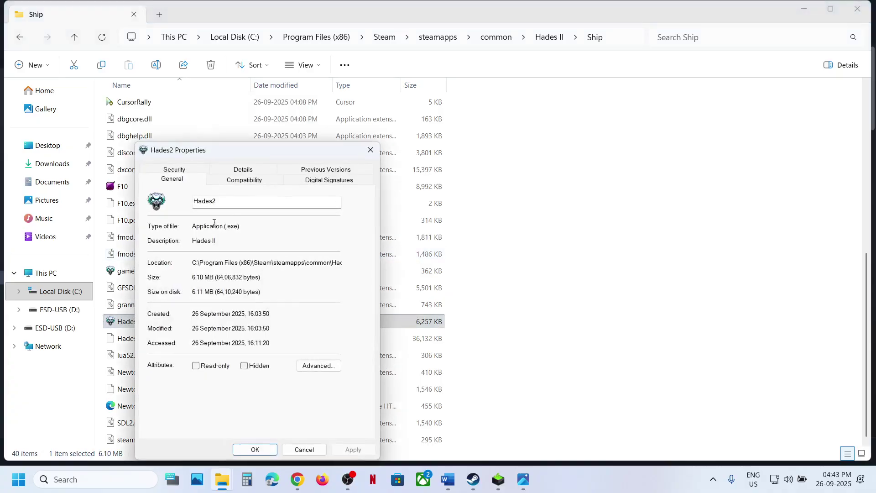
{"action": "left_click", "coordinate": [226, 181]}
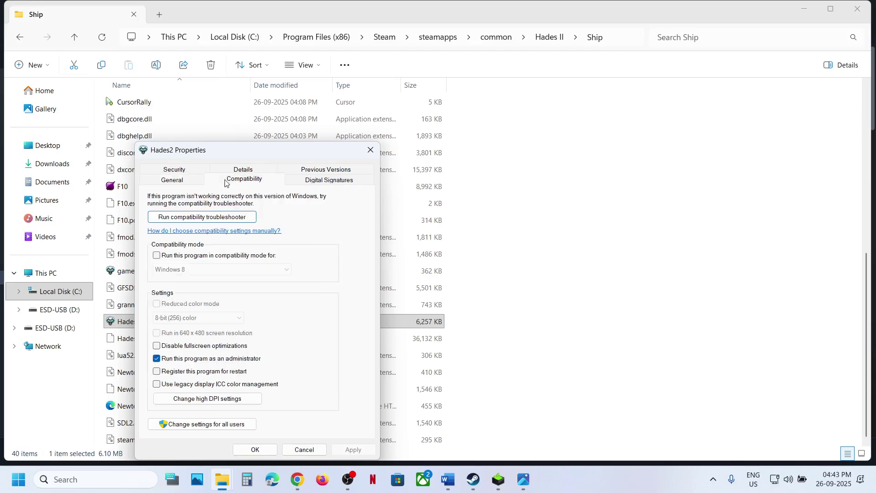
{"action": "left_click", "coordinate": [157, 255]}
{"action": "left_click", "coordinate": [353, 449]}
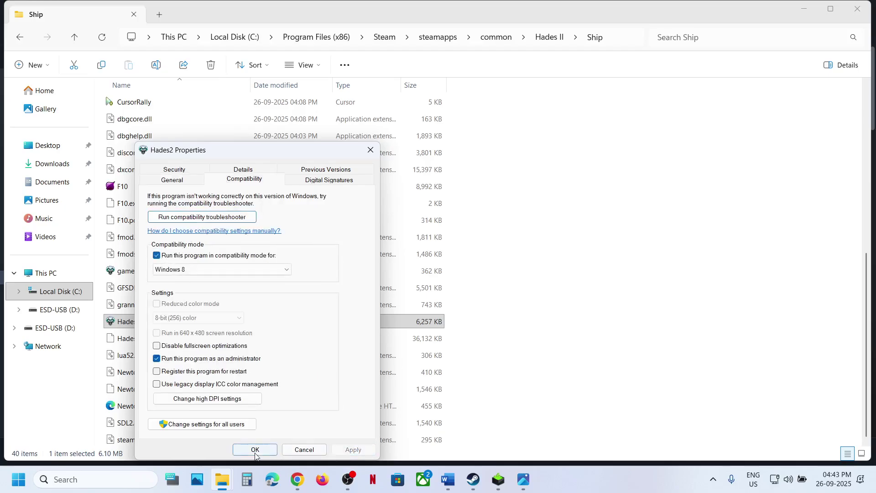
{"action": "left_click", "coordinate": [187, 270]}
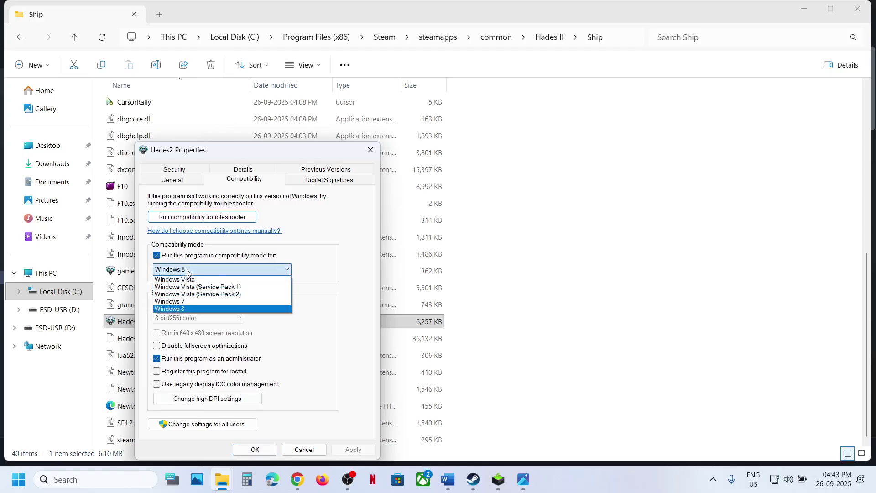
{"action": "left_click", "coordinate": [182, 301]}
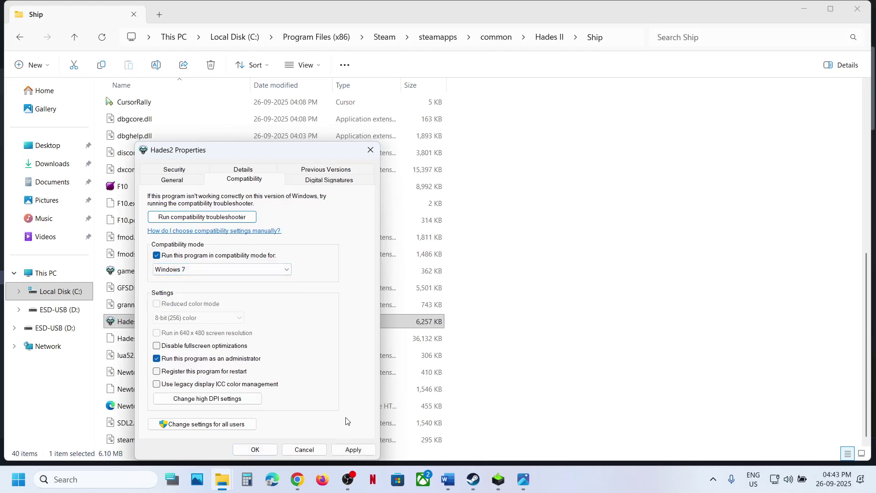
{"action": "left_click", "coordinate": [352, 449]}
- Disable fullscreen optimizations for the Hades2 application and save its properties
{"action": "left_click", "coordinate": [185, 346]}
{"action": "left_click", "coordinate": [353, 449]}
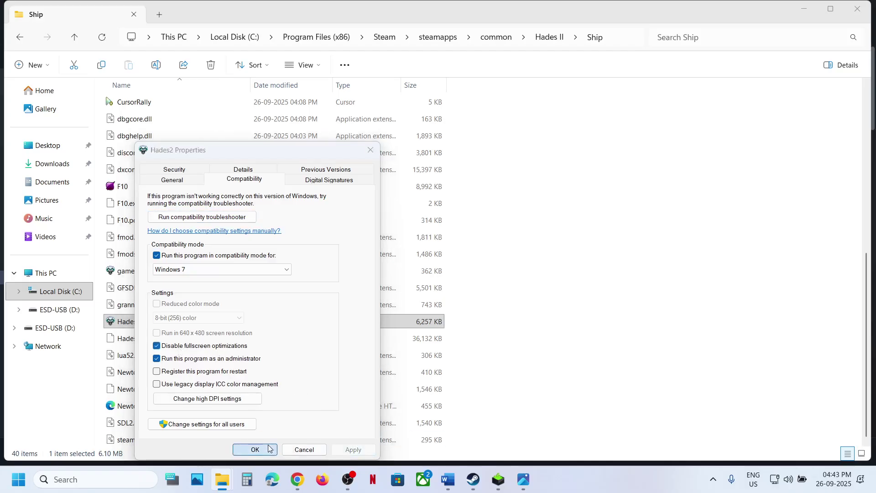
{"action": "left_click", "coordinate": [268, 448]}
- Turn off compatibility mode and clear Disable fullscreen optimizations in the Hades2 application's properties, applying the changes
{"action": "right_click", "coordinate": [145, 323]}
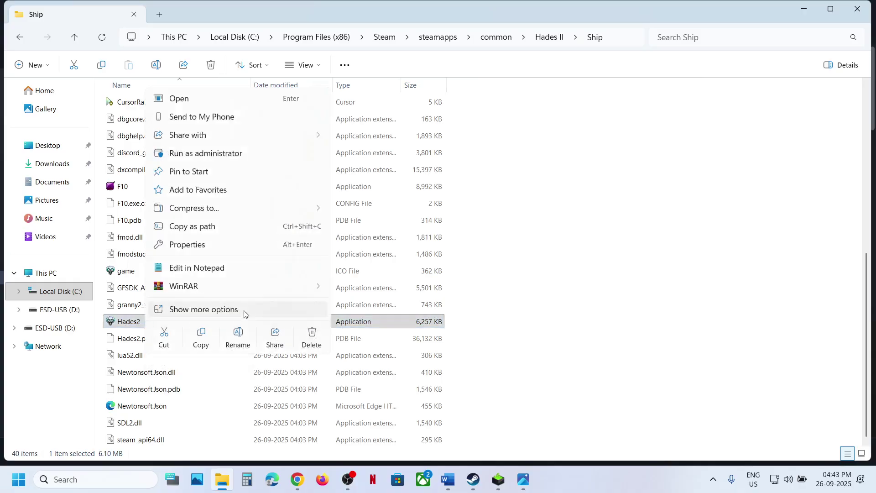
{"action": "left_click", "coordinate": [186, 244]}
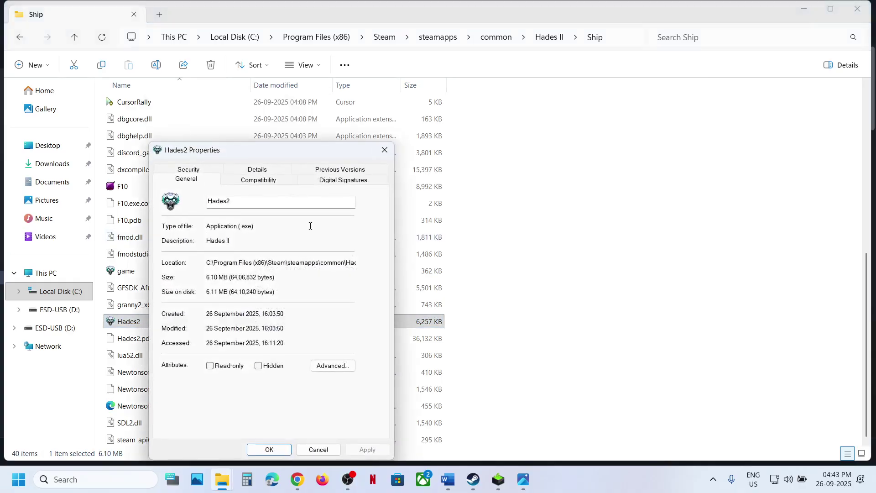
{"action": "left_click", "coordinate": [265, 180]}
{"action": "left_click", "coordinate": [171, 256]}
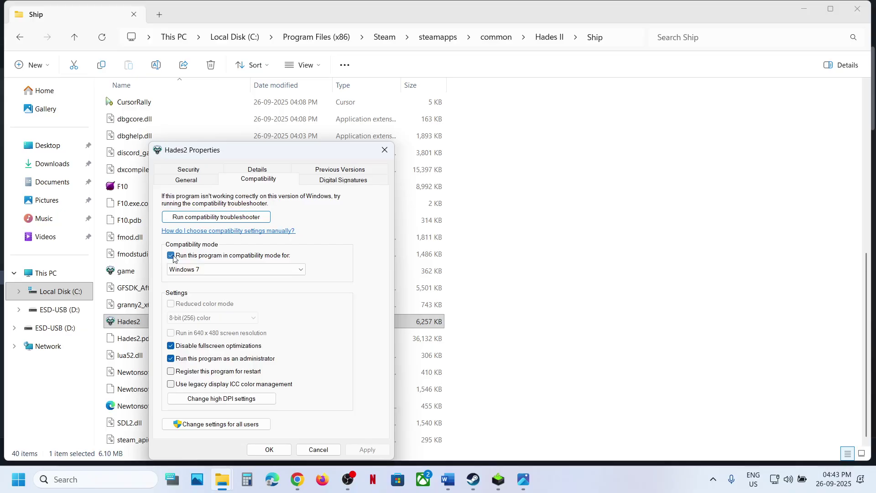
{"action": "left_click", "coordinate": [175, 346]}
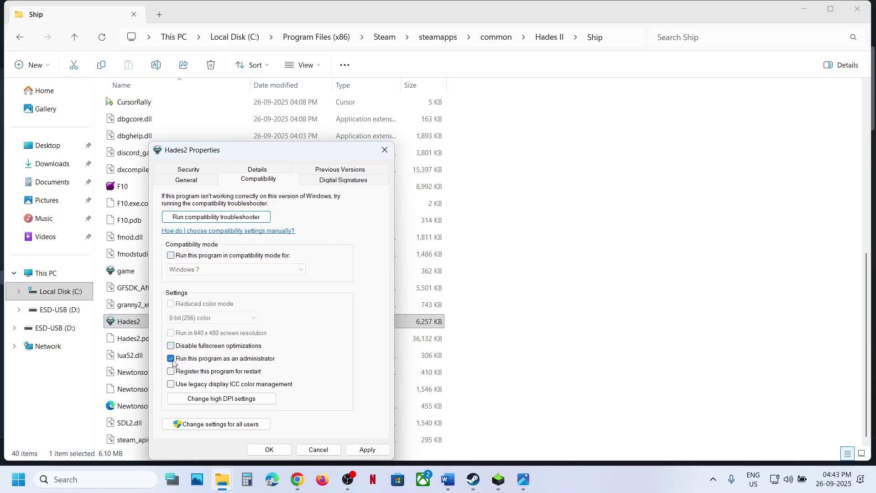
{"action": "left_click", "coordinate": [366, 449]}
{"action": "left_click", "coordinate": [269, 449]}
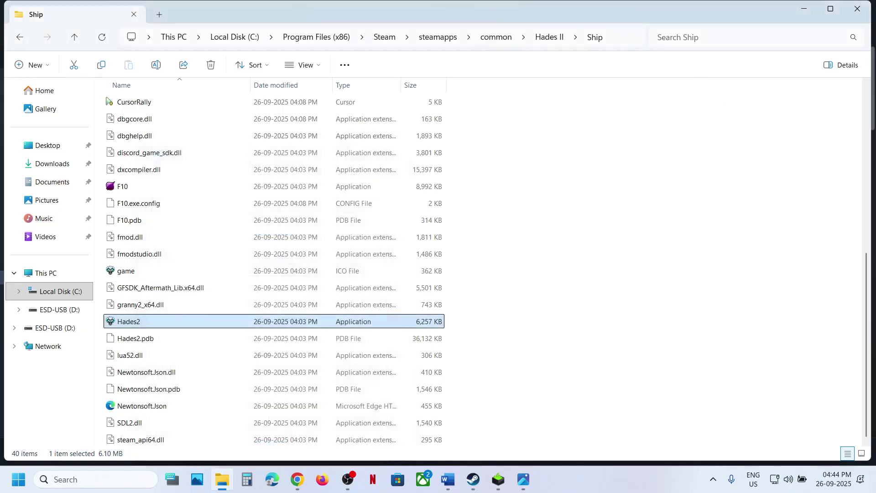
- Close the Ship folder and read Step 12 about allowing the game exe through antivirus and firewall in the Word document
{"action": "left_click", "coordinate": [857, 9]}
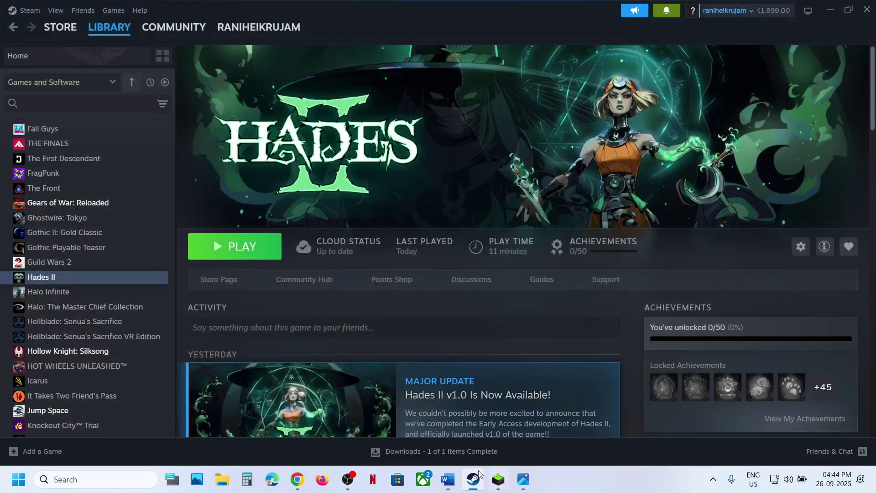
{"action": "left_click", "coordinate": [447, 479]}
{"action": "scroll", "coordinate": [253, 262], "scroll_direction": "down", "scroll_amount": 3}
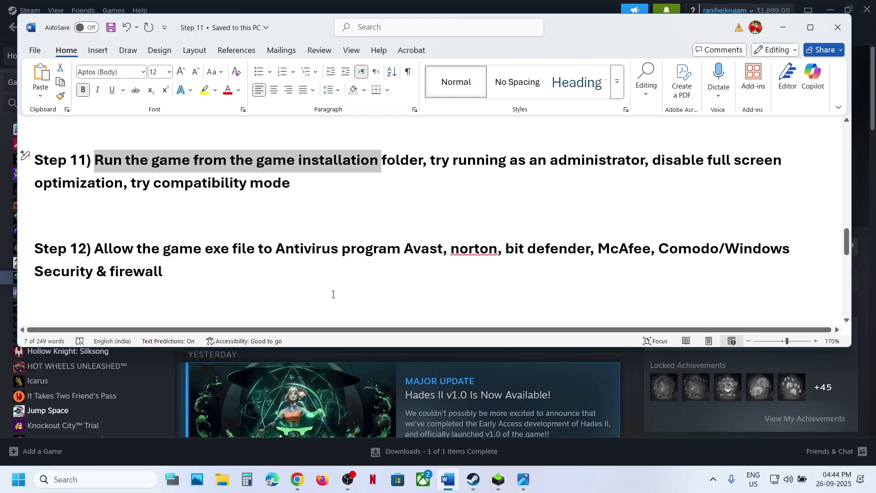
- Open Virus & threat protection in Windows Security from the Windows privacy and security settings
{"action": "key", "text": "super+i"}
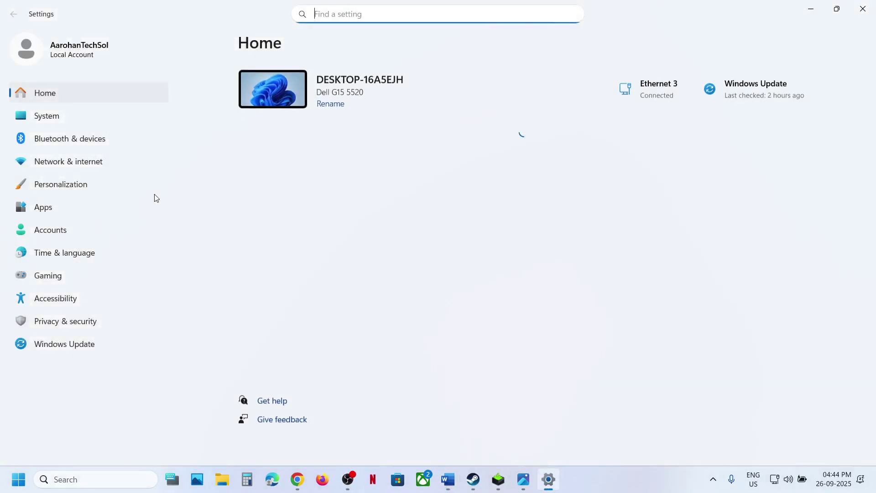
{"action": "left_click", "coordinate": [84, 323]}
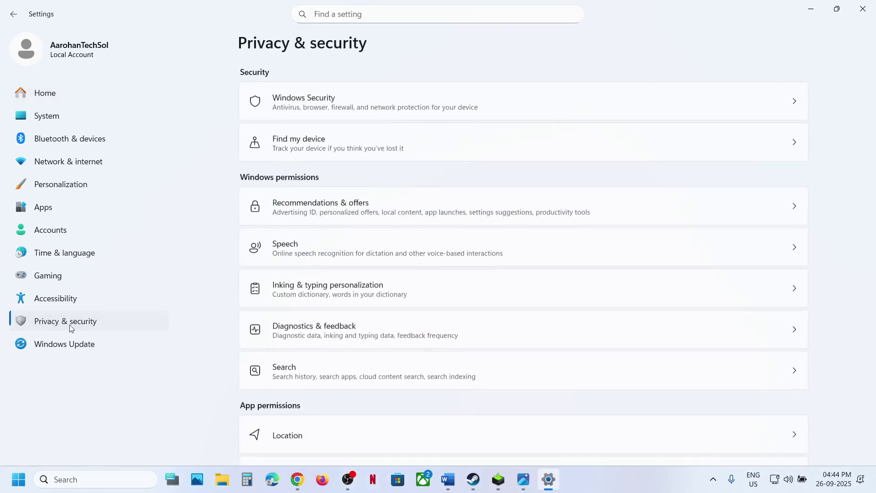
{"action": "left_click", "coordinate": [358, 108]}
{"action": "scroll", "coordinate": [342, 147], "scroll_direction": "down", "scroll_amount": 3}
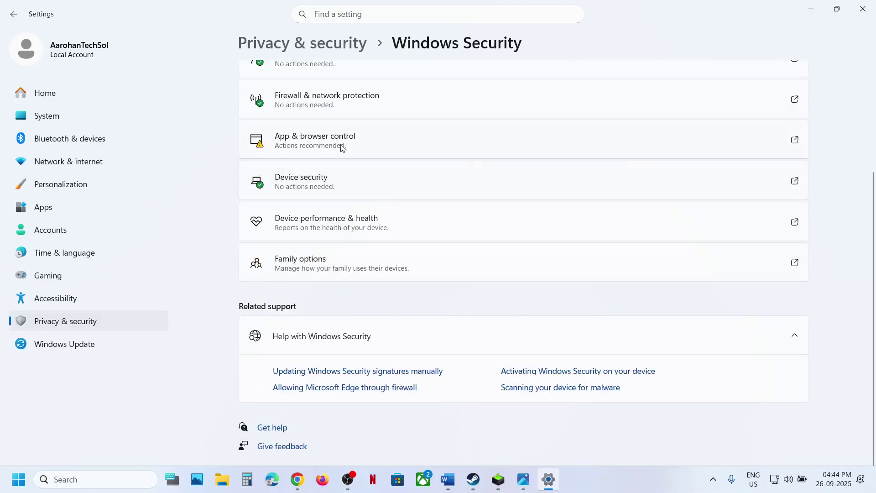
{"action": "scroll", "coordinate": [332, 107], "scroll_direction": "up", "scroll_amount": 5}
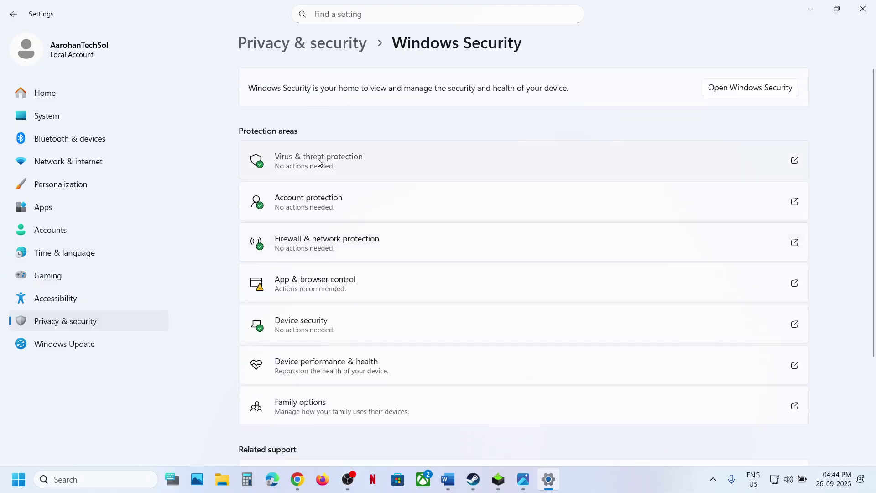
{"action": "left_click", "coordinate": [319, 163]}
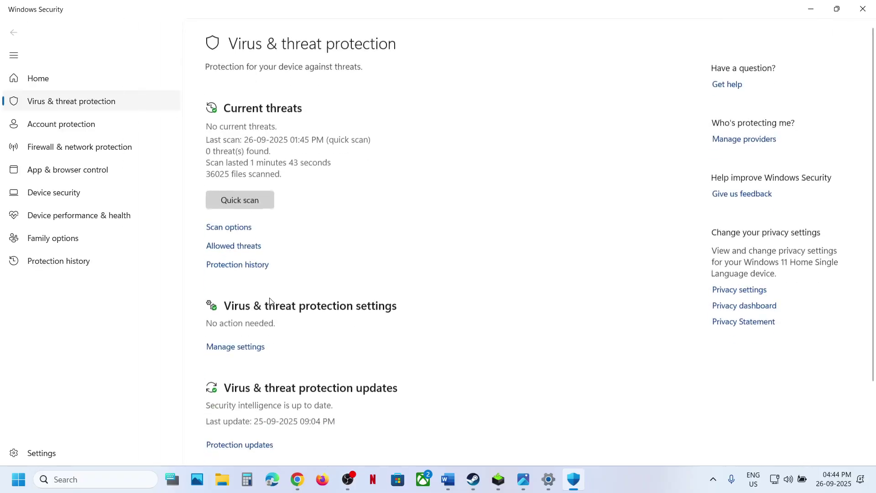
- Open the Controlled folder access allowed-apps page from ransomware protection and approve the User Account Control request
{"action": "scroll", "coordinate": [271, 302], "scroll_direction": "down", "scroll_amount": 3}
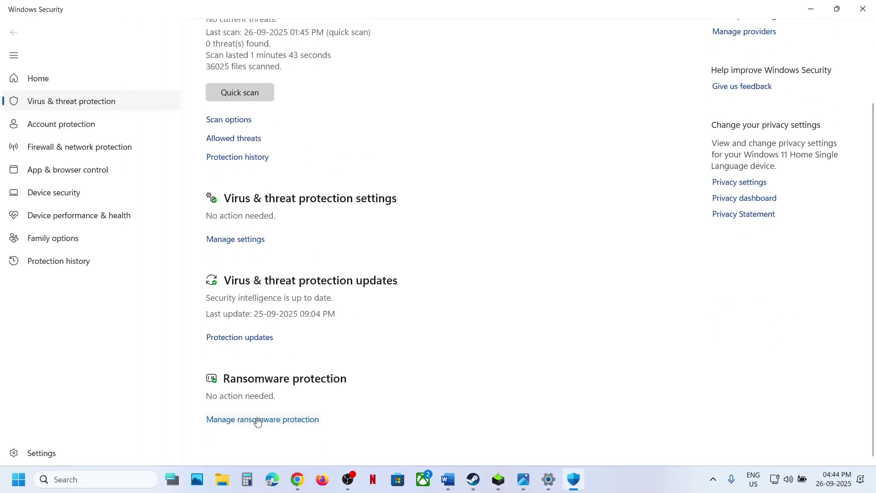
{"action": "left_click", "coordinate": [256, 419]}
{"action": "left_click", "coordinate": [268, 240]}
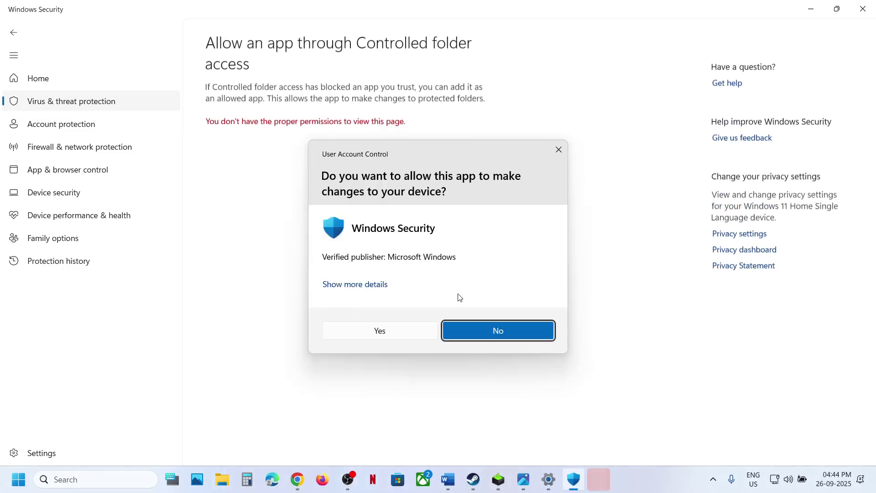
{"action": "left_click", "coordinate": [375, 342]}
- Start adding an allowed app by browsing all apps and go to the C:\Program Files (x86)\Steam folder
{"action": "left_click", "coordinate": [269, 39]}
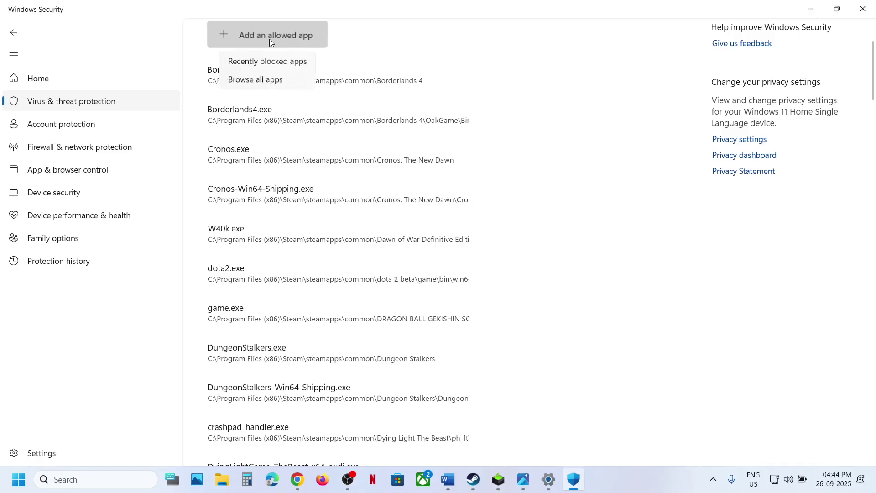
{"action": "left_click", "coordinate": [254, 79]}
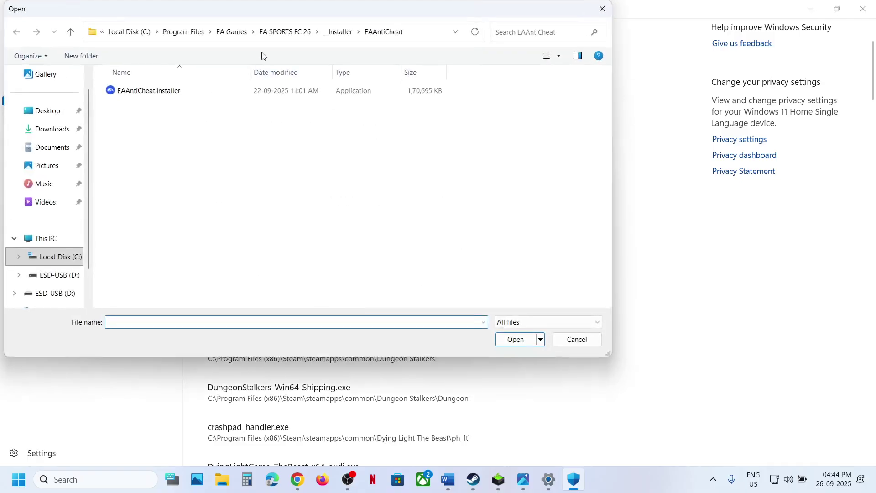
{"action": "left_click", "coordinate": [63, 240]}
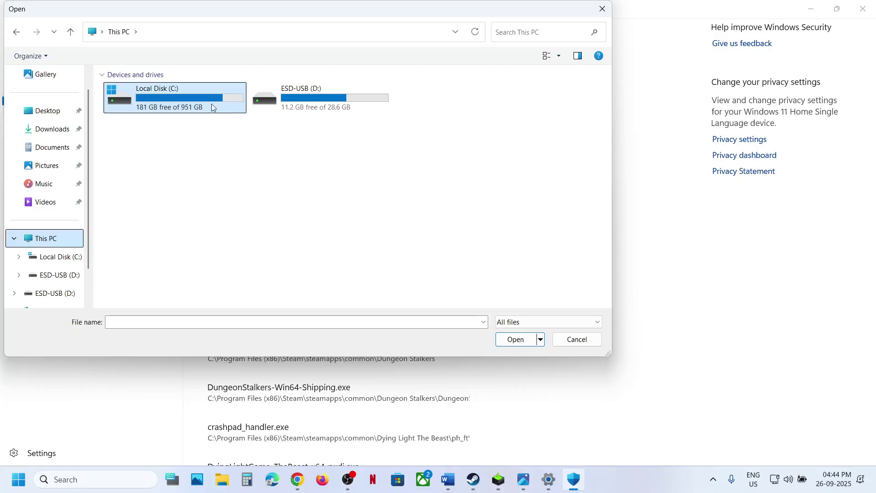
{"action": "double_click", "coordinate": [212, 107]}
{"action": "double_click", "coordinate": [160, 227]}
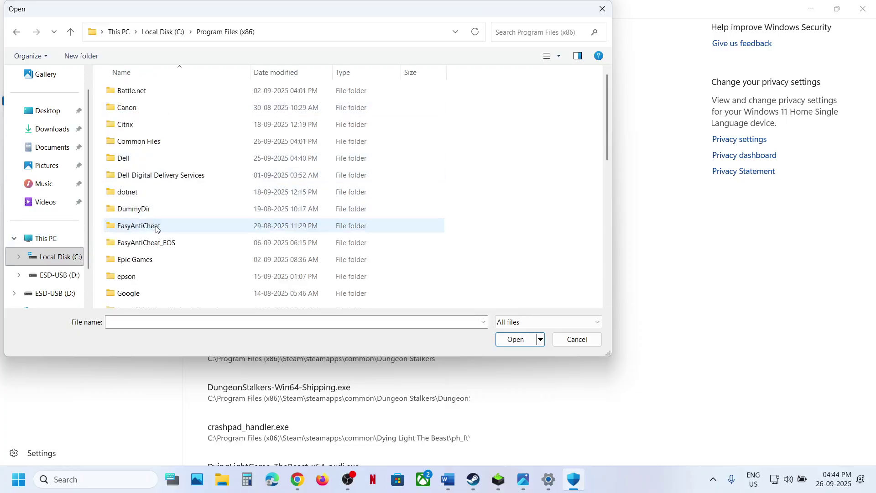
{"action": "left_click", "coordinate": [156, 228]}
{"action": "key", "text": "s"}
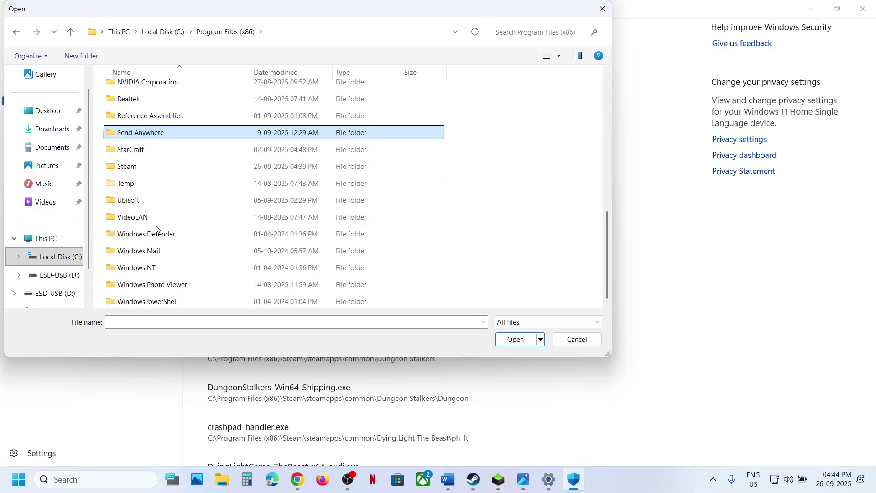
{"action": "double_click", "coordinate": [131, 169]}
{"action": "left_click", "coordinate": [143, 172]}
{"action": "key", "text": "s"}
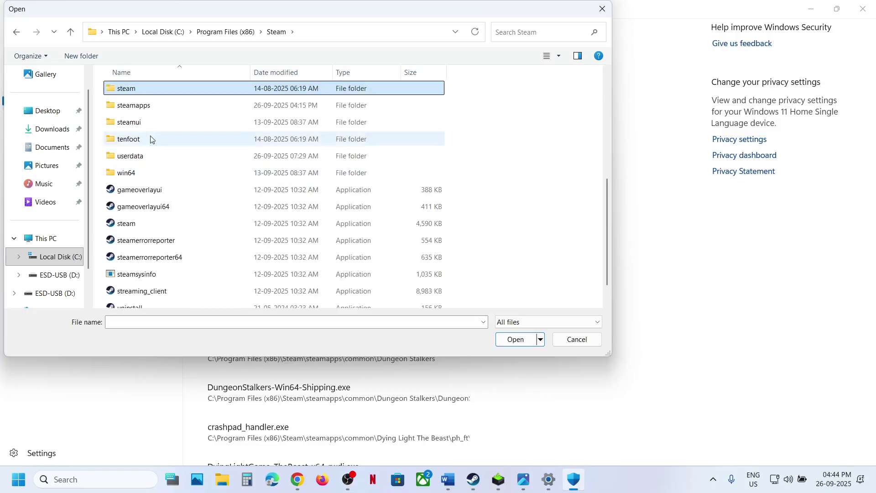
- Select Hades2 in steamapps\common\Hades II\Ship as an allowed app for Controlled folder access
{"action": "double_click", "coordinate": [137, 108]}
{"action": "left_click", "coordinate": [138, 91]}
{"action": "double_click", "coordinate": [137, 91]}
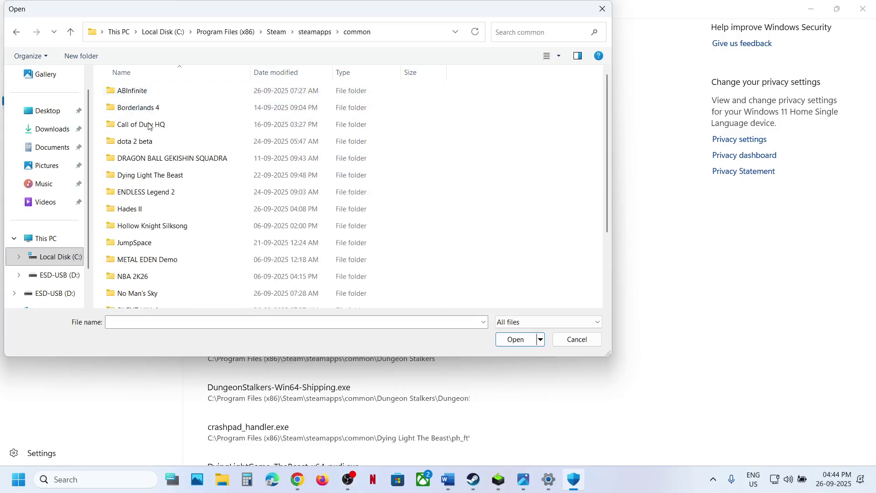
{"action": "double_click", "coordinate": [144, 213]}
{"action": "double_click", "coordinate": [129, 109]}
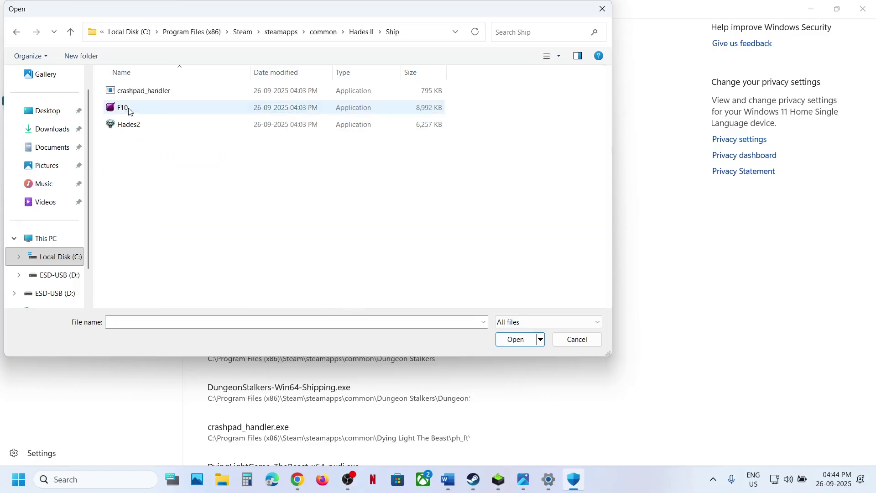
{"action": "left_click", "coordinate": [127, 128]}
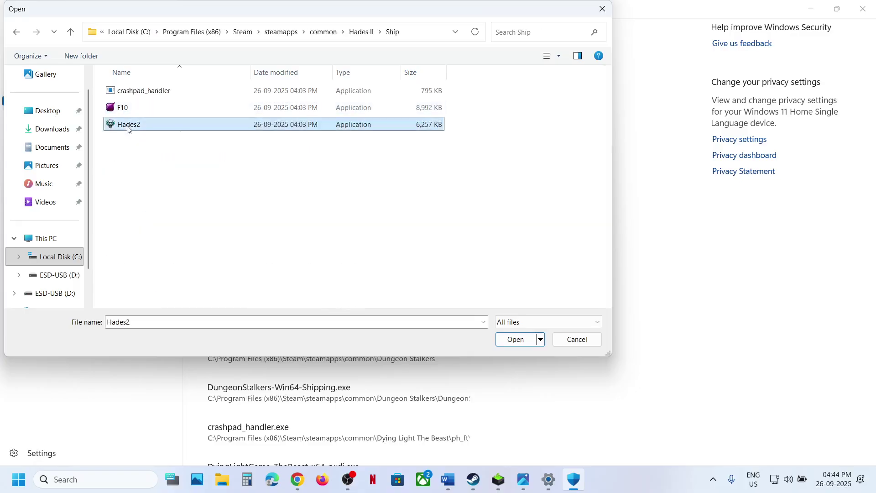
{"action": "left_click", "coordinate": [518, 343]}
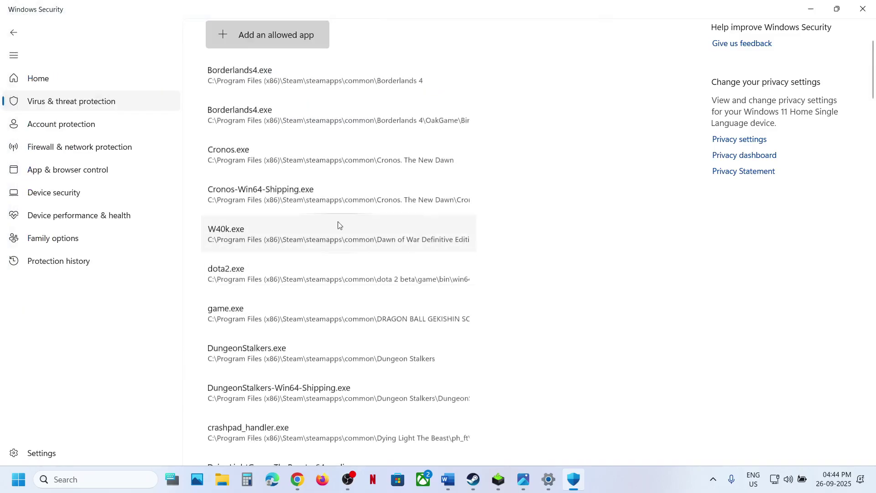
{"action": "left_click", "coordinate": [91, 479]}
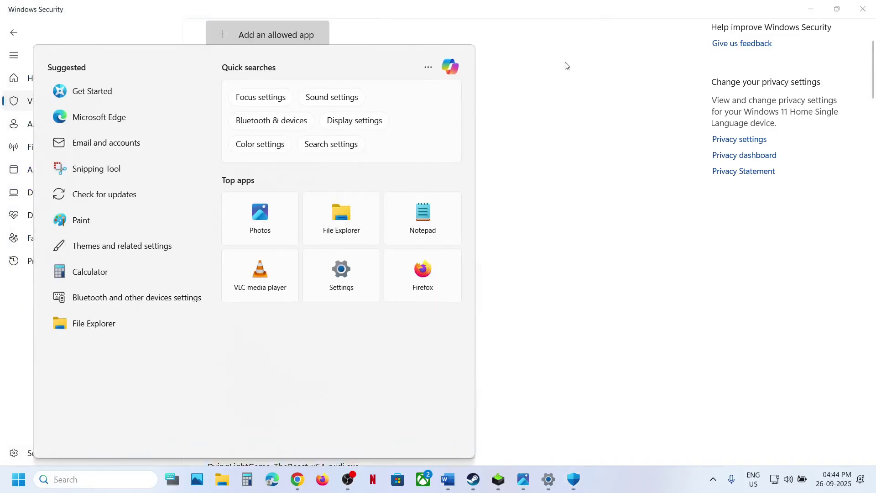
{"action": "left_click", "coordinate": [578, 127]}
{"action": "left_click", "coordinate": [275, 42]}
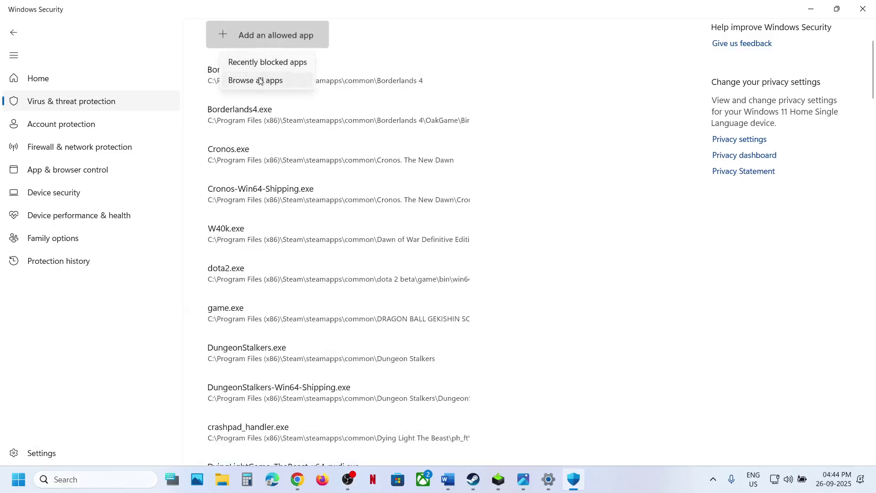
{"action": "left_click", "coordinate": [256, 81]}
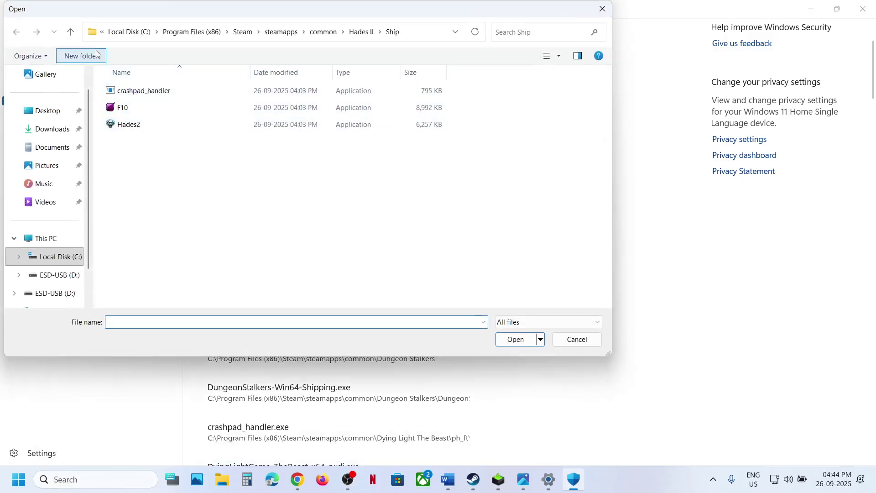
{"action": "left_click", "coordinate": [70, 31]}
{"action": "double_click", "coordinate": [136, 93]}
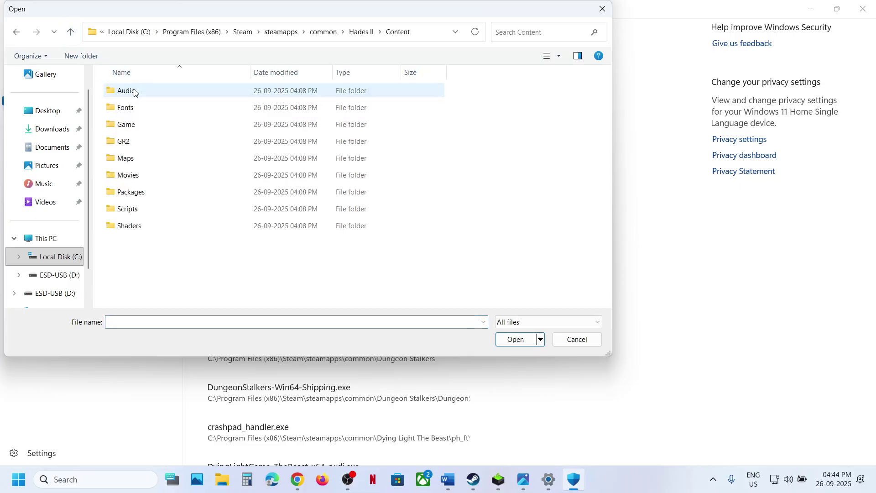
{"action": "left_click", "coordinate": [601, 9]}
- Open the Windows Defender Firewall allowed apps list in Control Panel's System and Security and enable changing its settings
{"action": "left_click", "coordinate": [124, 481]}
{"action": "type", "text": "cont"}
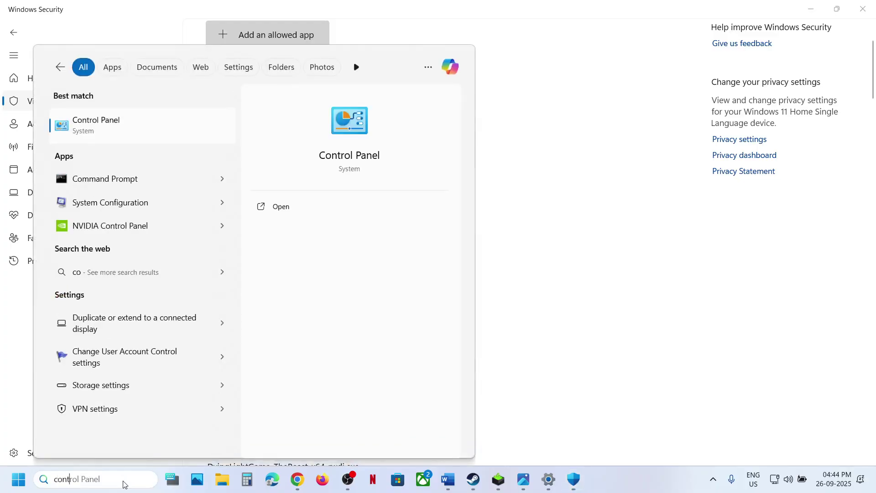
{"action": "key", "text": "Return"}
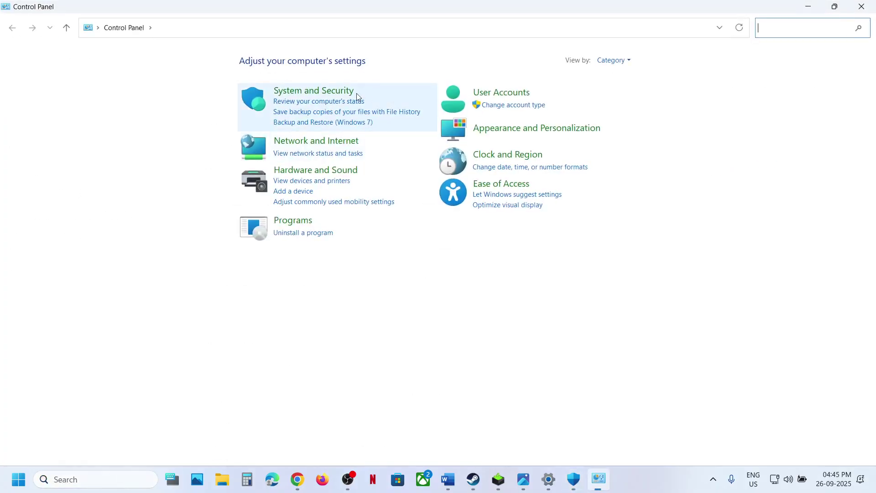
{"action": "left_click", "coordinate": [353, 95]}
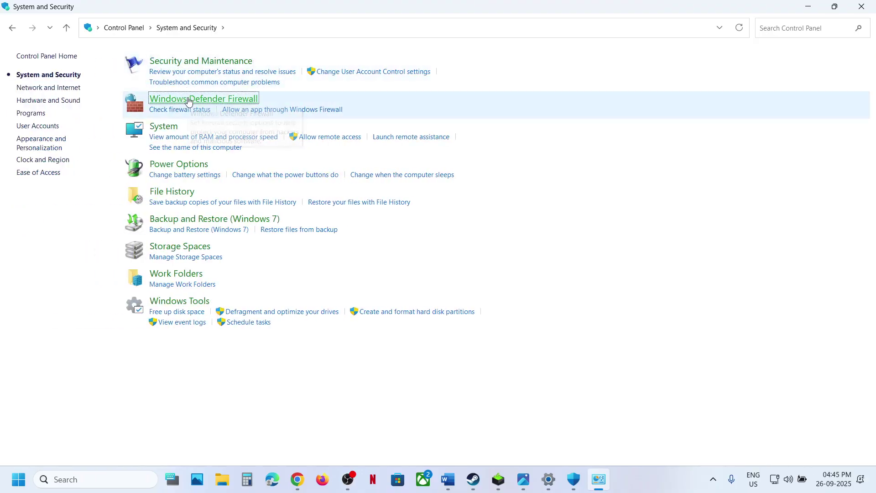
{"action": "left_click", "coordinate": [179, 99]}
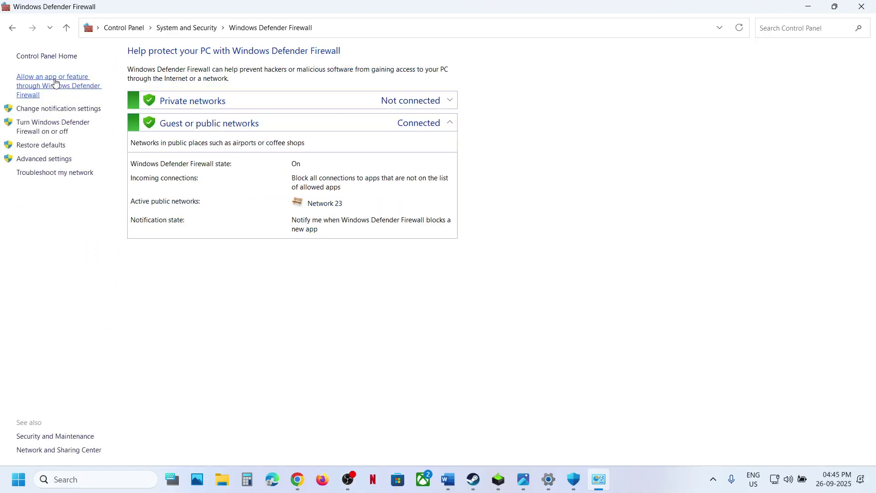
{"action": "left_click", "coordinate": [56, 83]}
{"action": "left_click", "coordinate": [574, 89]}
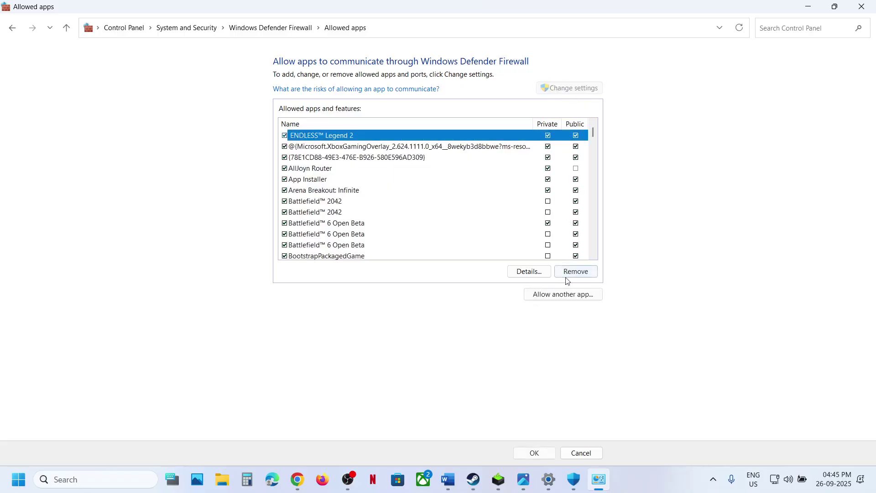
- Start allowing another app through the firewall and browse to C:\Program Files (x86)\Steam
{"action": "left_click", "coordinate": [557, 296]}
{"action": "left_click", "coordinate": [515, 293]}
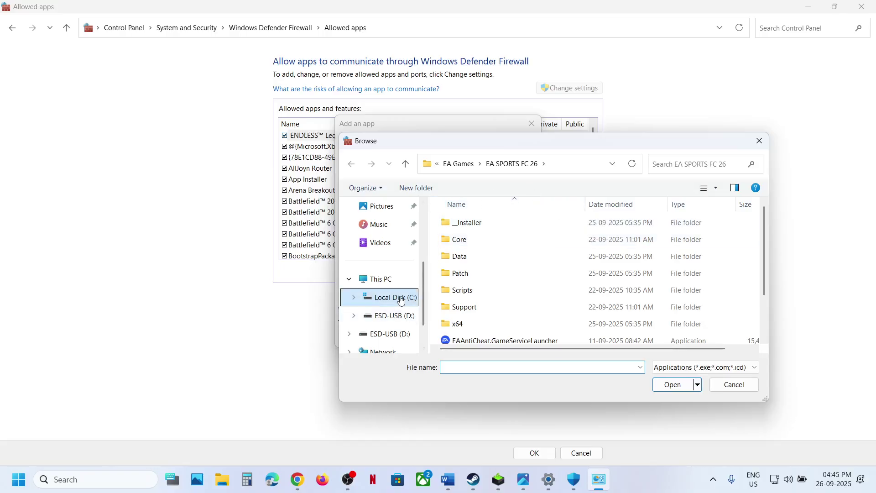
{"action": "left_click", "coordinate": [396, 297]}
{"action": "left_click", "coordinate": [497, 273]}
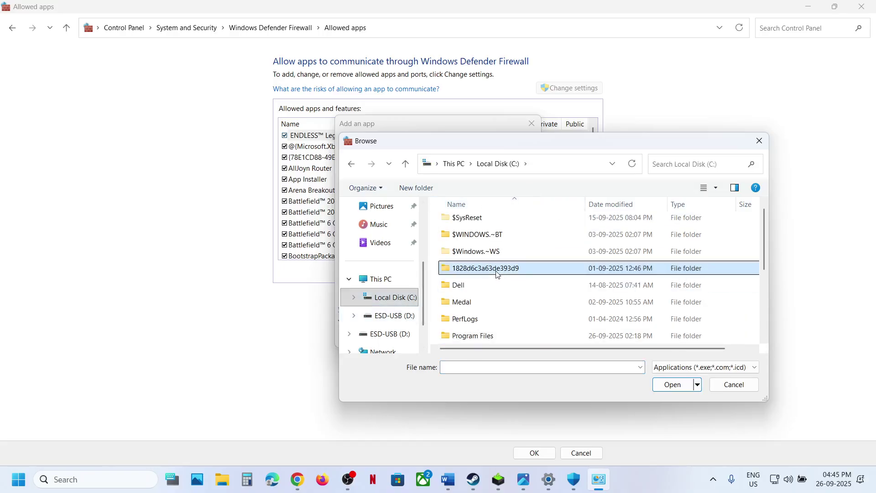
{"action": "scroll", "coordinate": [495, 279], "scroll_direction": "down", "scroll_amount": 2}
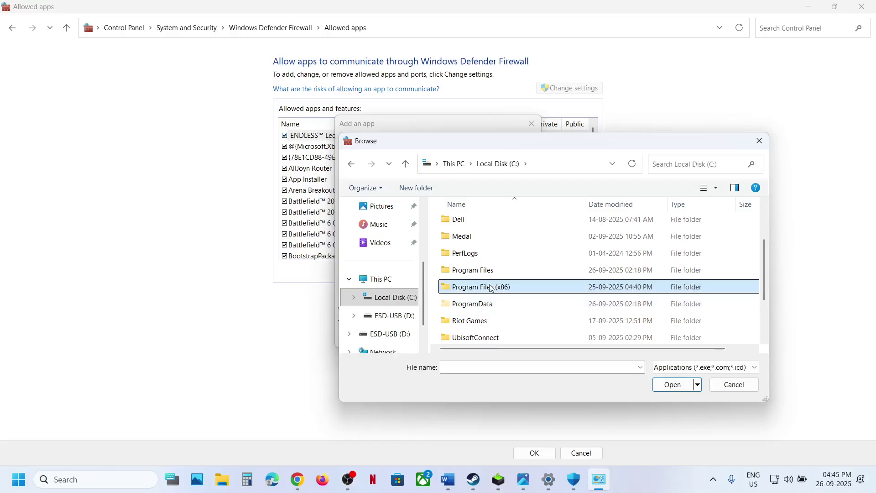
{"action": "double_click", "coordinate": [492, 286]}
{"action": "key", "text": "s"}
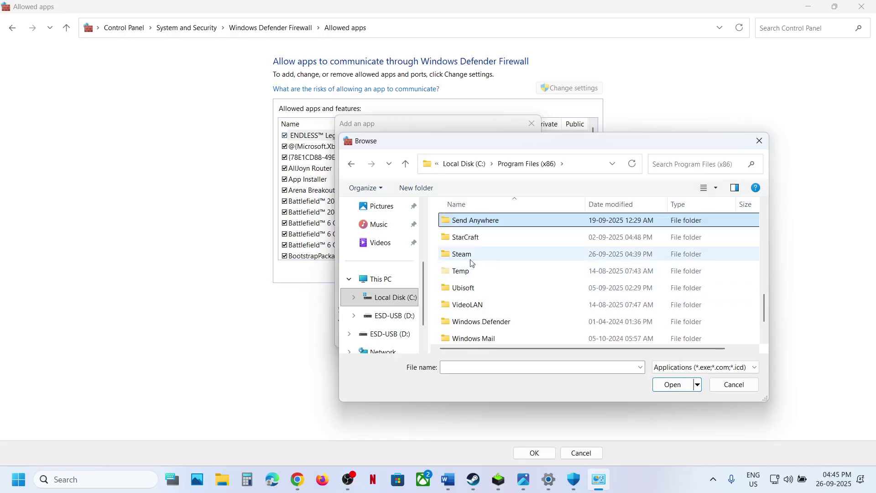
{"action": "double_click", "coordinate": [470, 259]}
{"action": "key", "text": "s"}
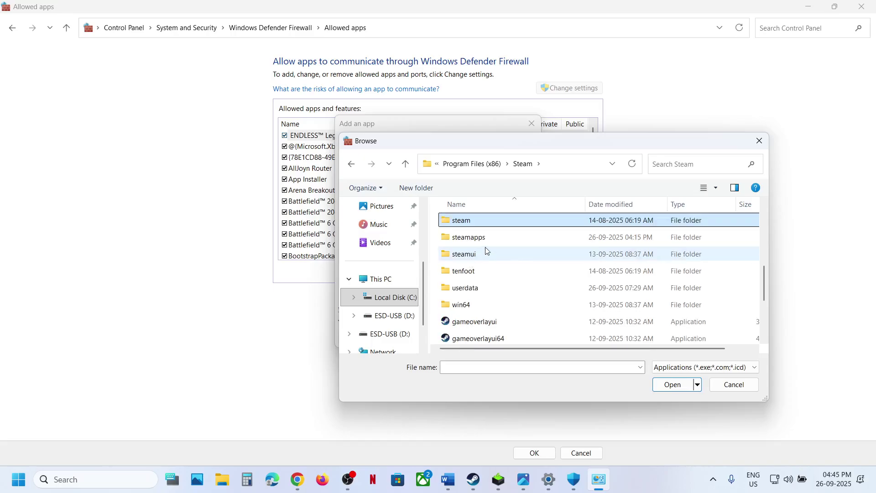
- Try to add Hades2 from steamapps\common\Hades II\Ship to the firewall's allowed apps and close the Add an app dialog
{"action": "left_click", "coordinate": [476, 240]}
{"action": "double_click", "coordinate": [476, 239]}
{"action": "double_click", "coordinate": [472, 223]}
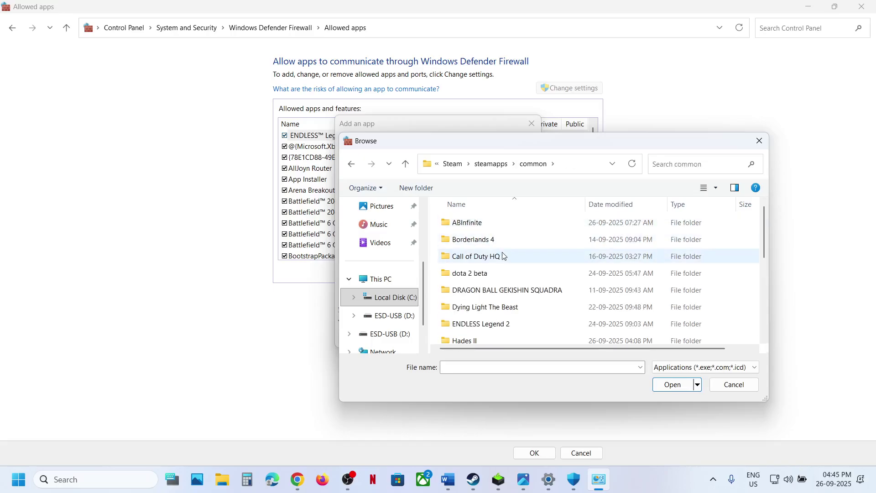
{"action": "double_click", "coordinate": [468, 340]}
{"action": "double_click", "coordinate": [463, 241]}
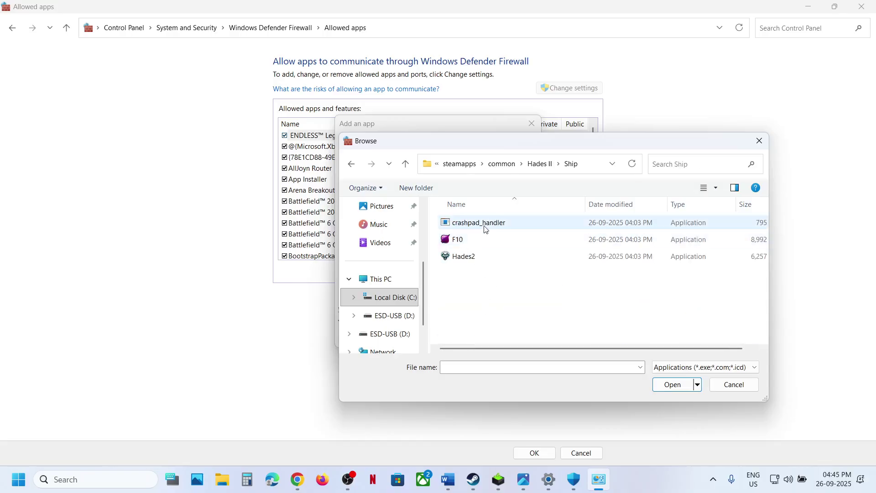
{"action": "left_click", "coordinate": [461, 257]}
{"action": "left_click", "coordinate": [670, 385]}
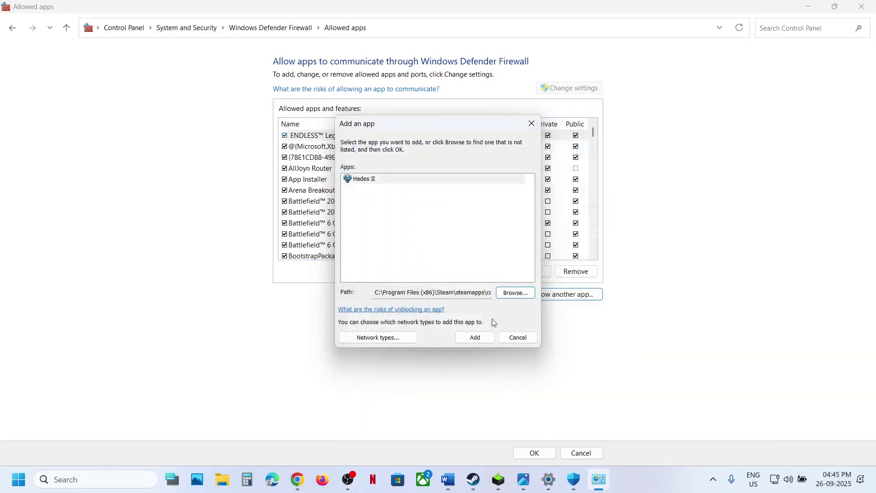
{"action": "left_click", "coordinate": [484, 335]}
{"action": "left_click", "coordinate": [506, 282]}
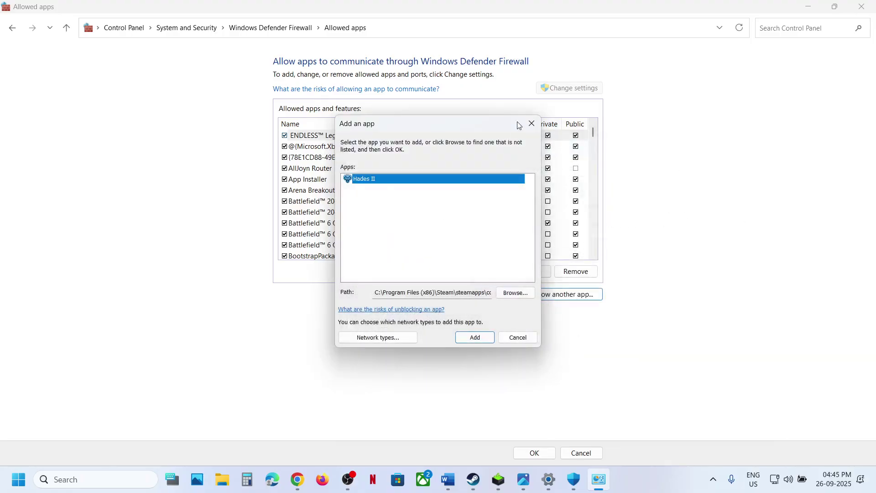
{"action": "left_click", "coordinate": [531, 123]}
- Close the firewall's Allowed apps window, Windows Security and Settings to return to the Word document
{"action": "left_click", "coordinate": [861, 7]}
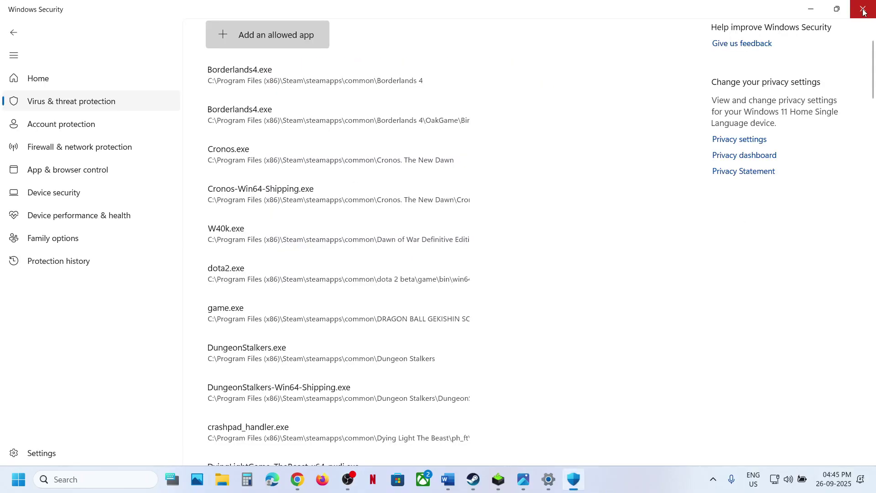
{"action": "left_click", "coordinate": [864, 11]}
{"action": "left_click", "coordinate": [864, 12]}
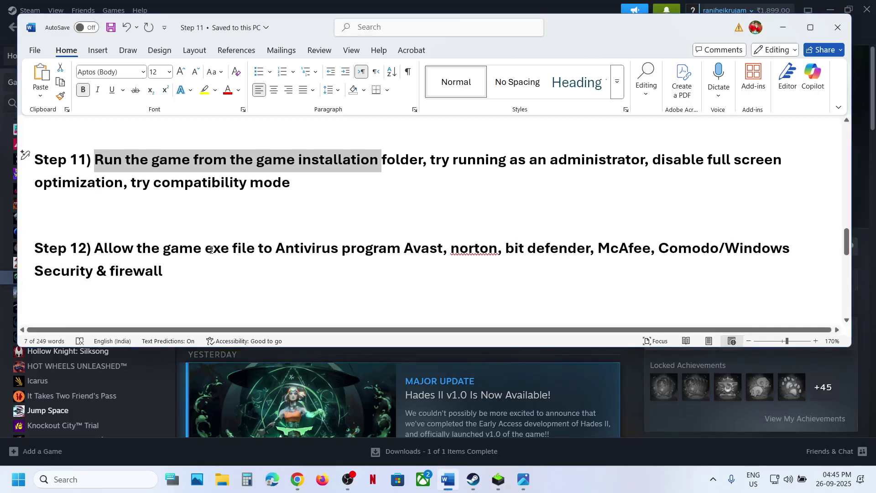
- Review Step 12 about antivirus and firewall in the Word document, and copy the Step 13 text "Install Visual C++ Files"
{"action": "left_click_drag", "start_coordinate": [203, 250], "coordinate": [535, 252]}
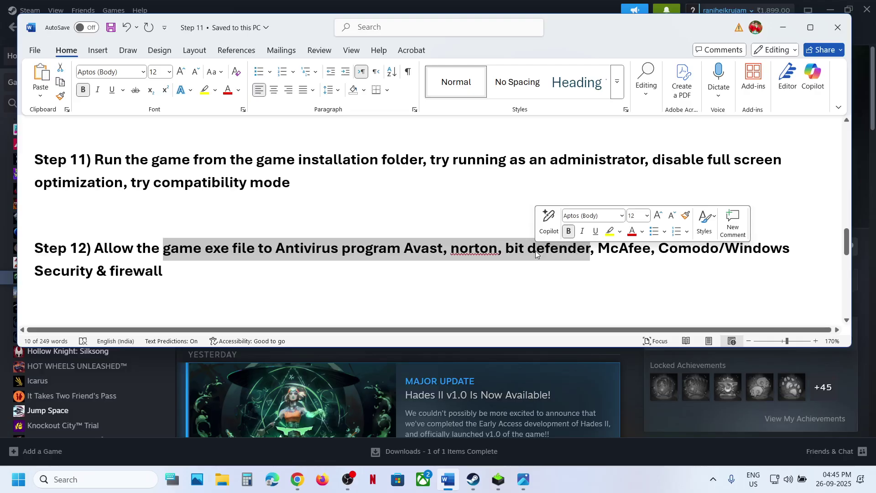
{"action": "left_click", "coordinate": [206, 268]}
{"action": "scroll", "coordinate": [228, 260], "scroll_direction": "down", "scroll_amount": 3}
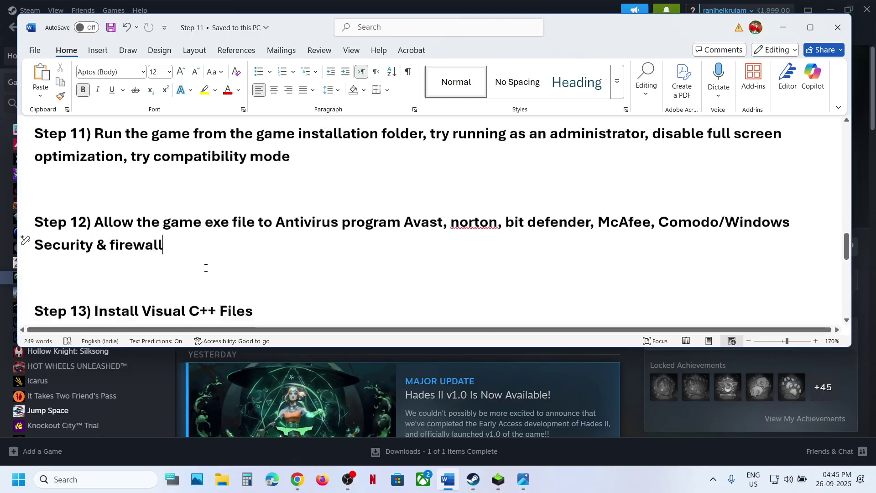
{"action": "left_click_drag", "start_coordinate": [258, 252], "coordinate": [94, 253]}
{"action": "key", "text": "ctrl+c"}
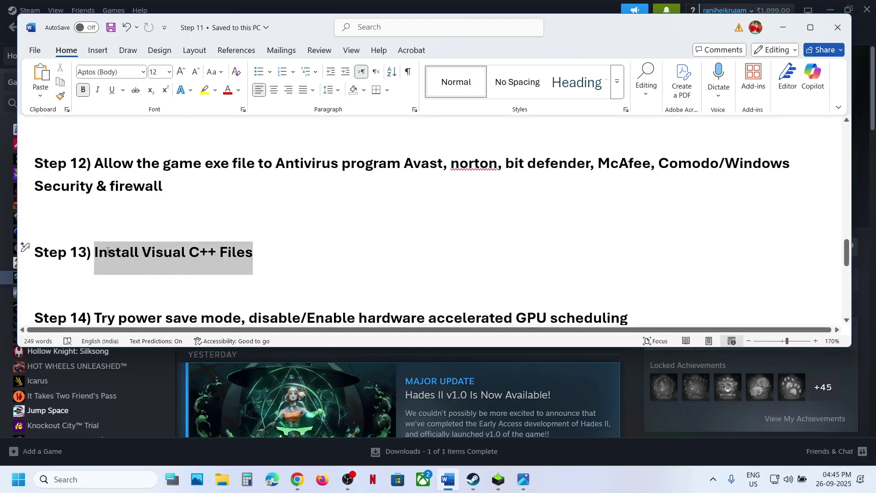
- Switch to Chrome, search for "Install Visual C++ Files" in the new tab and open Microsoft Learn's latest supported Visual C++ Redistributable downloads page
{"action": "mouse_move", "coordinate": [300, 480]}
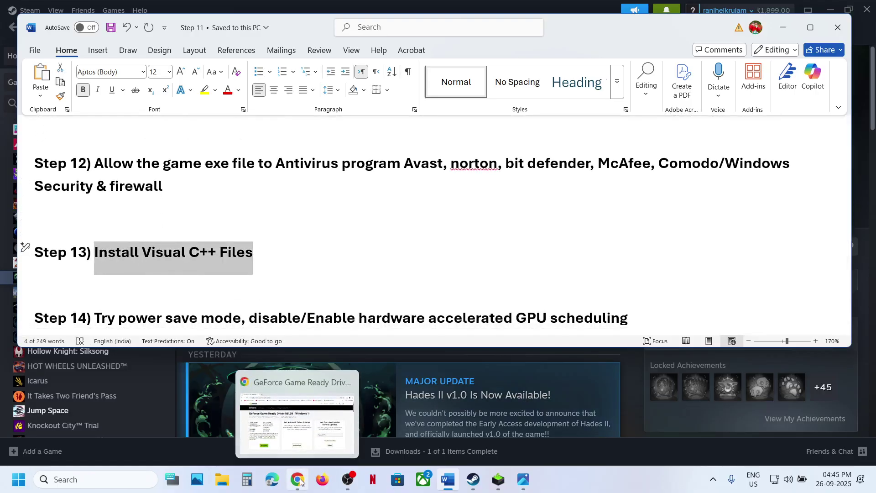
{"action": "left_click", "coordinate": [296, 426]}
{"action": "left_click", "coordinate": [167, 13]}
{"action": "key", "text": "ctrl+v"}
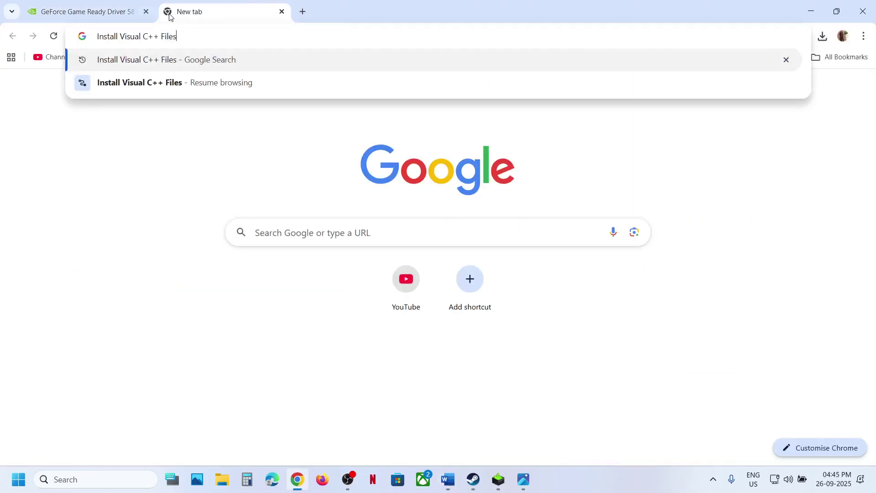
{"action": "key", "text": "Return"}
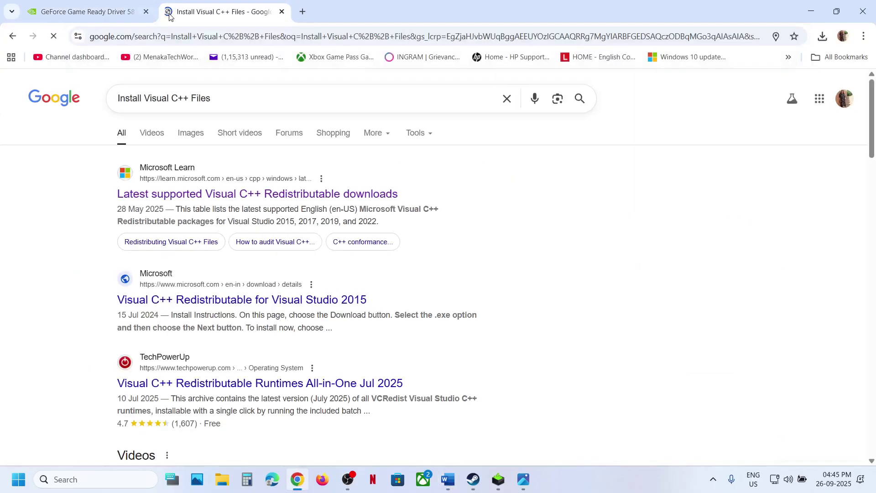
{"action": "left_click", "coordinate": [217, 193]}
- Download the X86 Visual C++ Redistributable from the latest version table and run its setup, allowing it to make changes
{"action": "scroll", "coordinate": [373, 298], "scroll_direction": "down", "scroll_amount": 15}
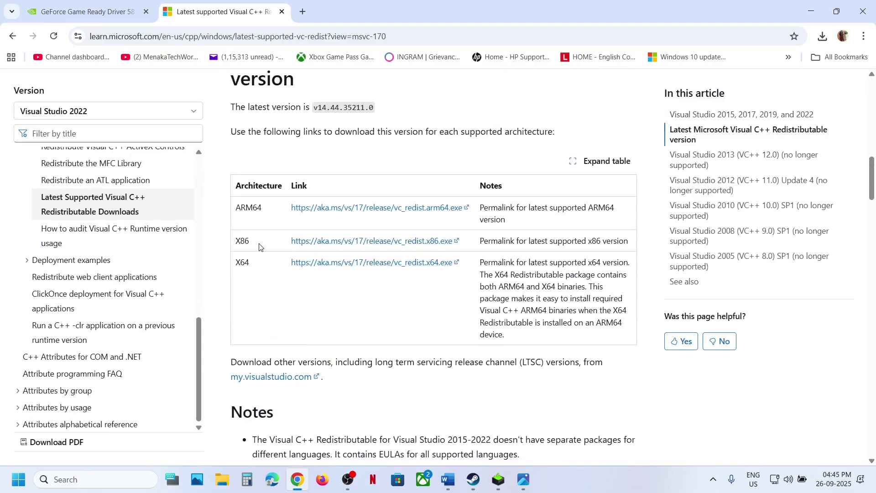
{"action": "left_click", "coordinate": [381, 240]}
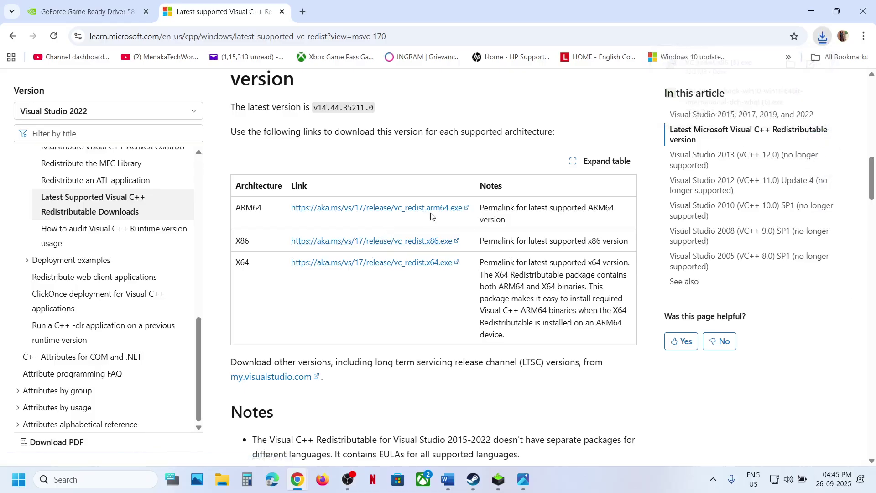
{"action": "left_click", "coordinate": [454, 299]}
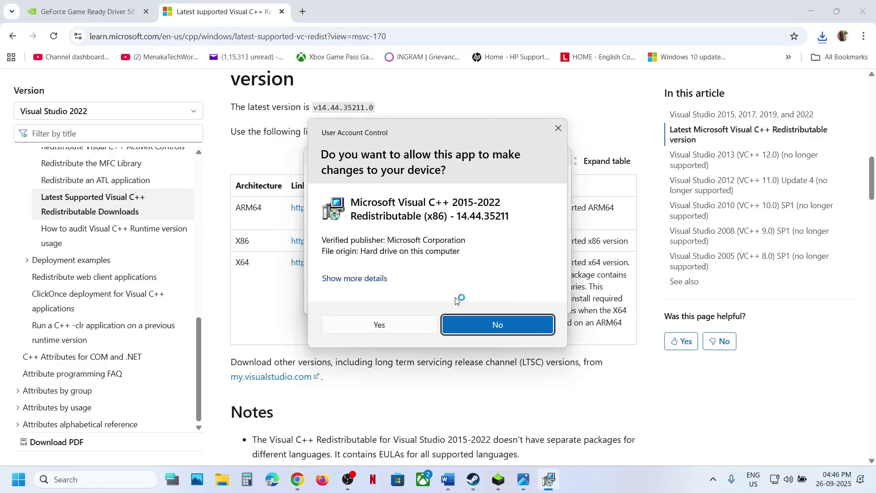
{"action": "left_click", "coordinate": [391, 330]}
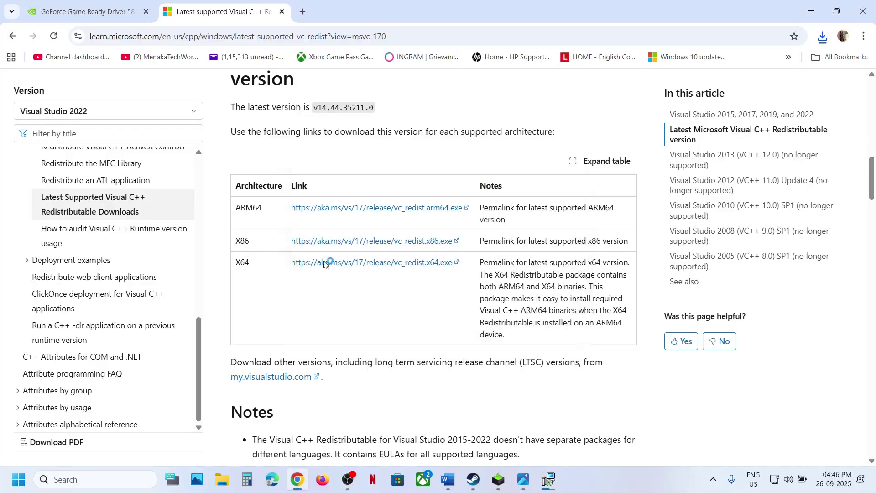
- Download the X64 Visual C++ Redistributable from the same table and run its setup, allowing it to make changes
{"action": "left_click", "coordinate": [375, 263]}
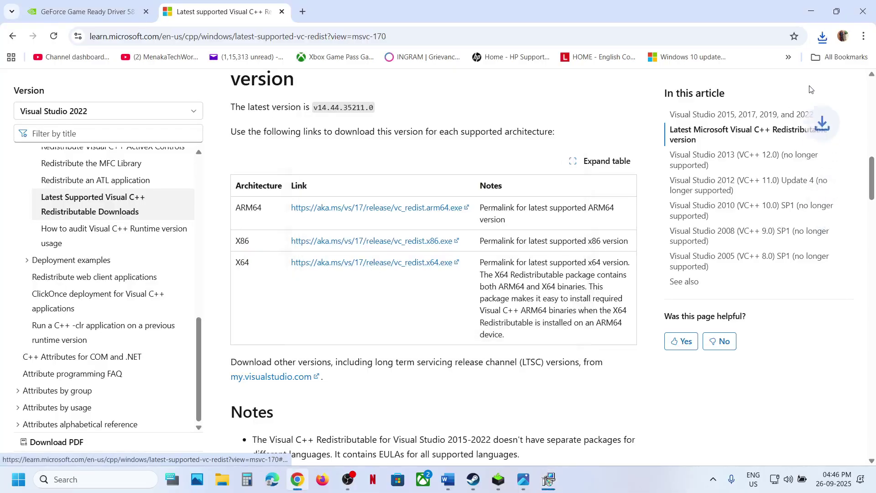
{"action": "left_click", "coordinate": [823, 37]}
{"action": "left_click", "coordinate": [493, 203]}
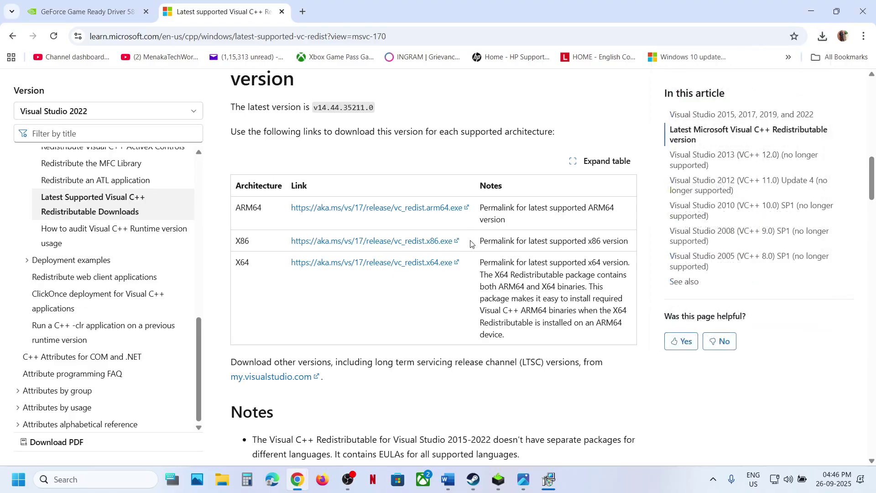
{"action": "left_click", "coordinate": [439, 304]}
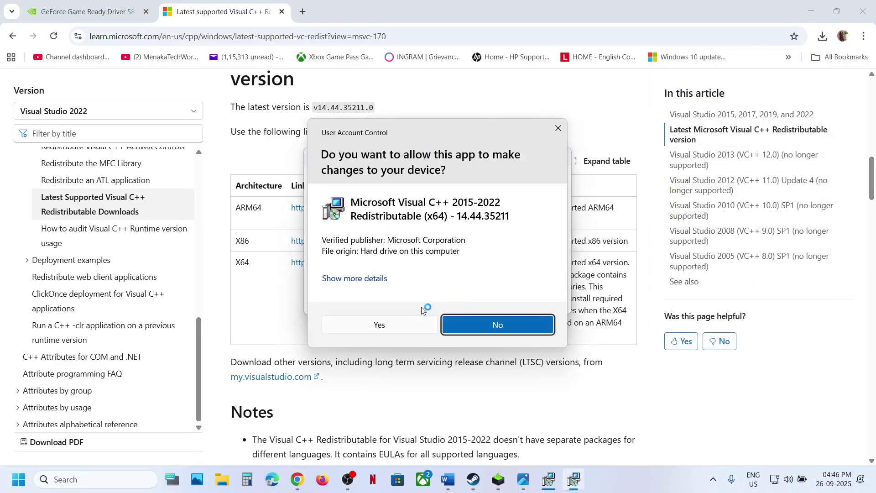
{"action": "left_click", "coordinate": [382, 324]}
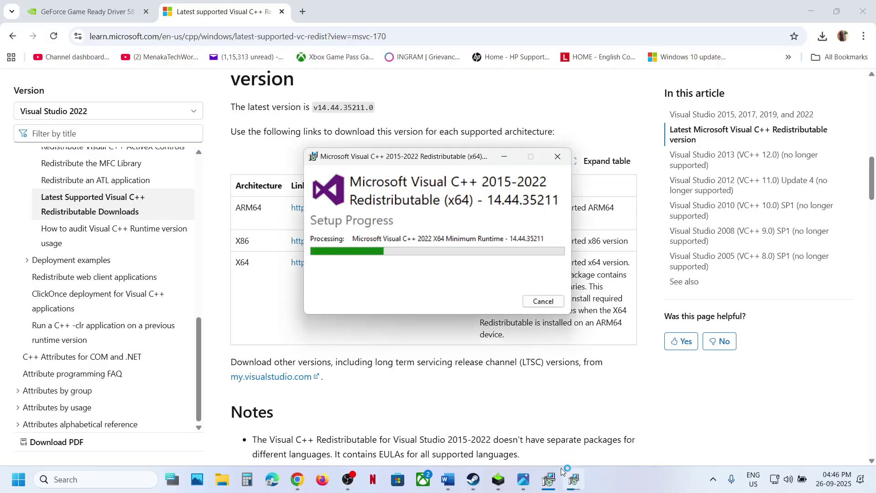
- Bring the x86 setup window forward, move it clear of the x64 one and close both Visual C++ setup windows
{"action": "left_click", "coordinate": [549, 479]}
{"action": "left_click_drag", "start_coordinate": [466, 155], "coordinate": [213, 205]}
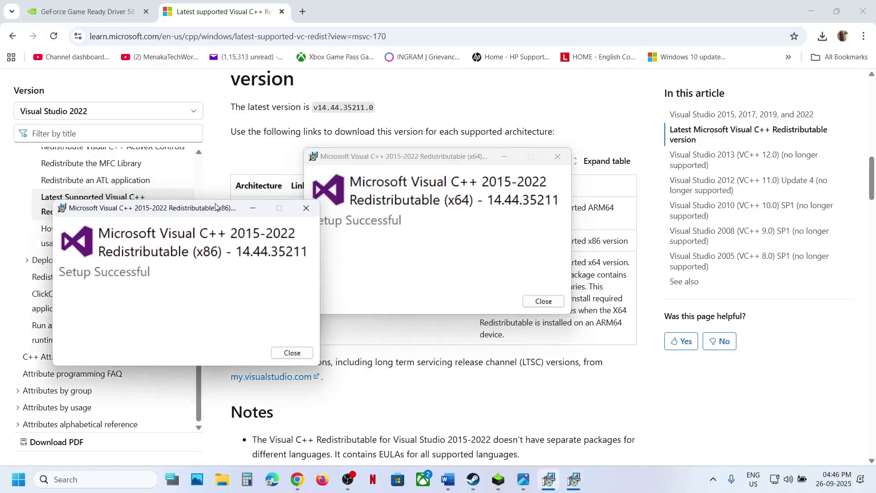
{"action": "left_click", "coordinate": [291, 352]}
{"action": "left_click", "coordinate": [543, 301]}
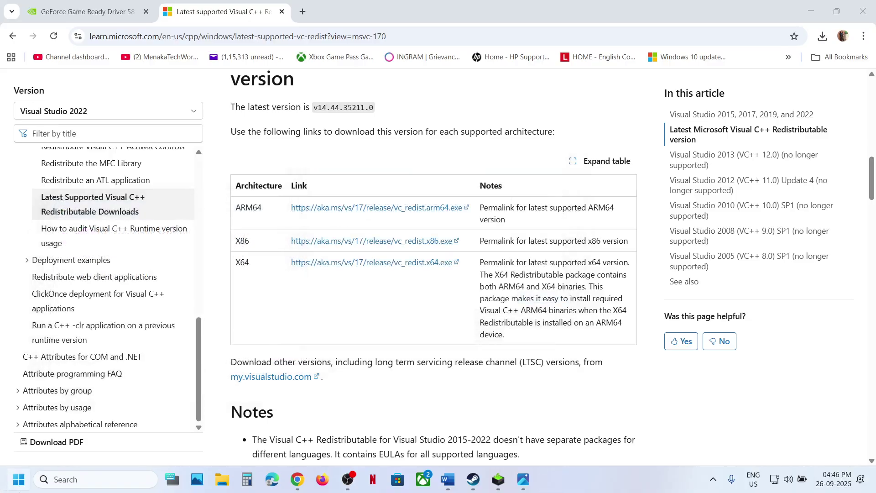
- Show the Restart option among the computer's power choices without restarting, and switch to the Hades II page in Steam
{"action": "left_click", "coordinate": [18, 491]}
{"action": "left_click", "coordinate": [332, 440]}
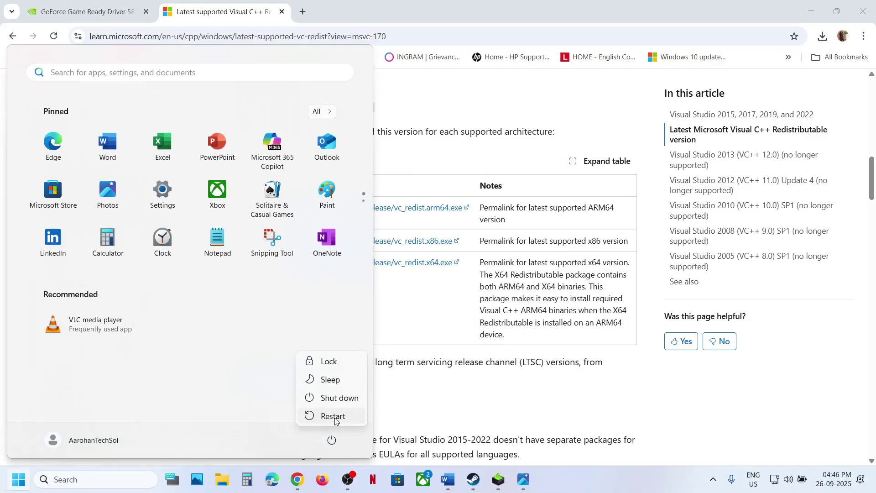
{"action": "left_click", "coordinate": [474, 480]}
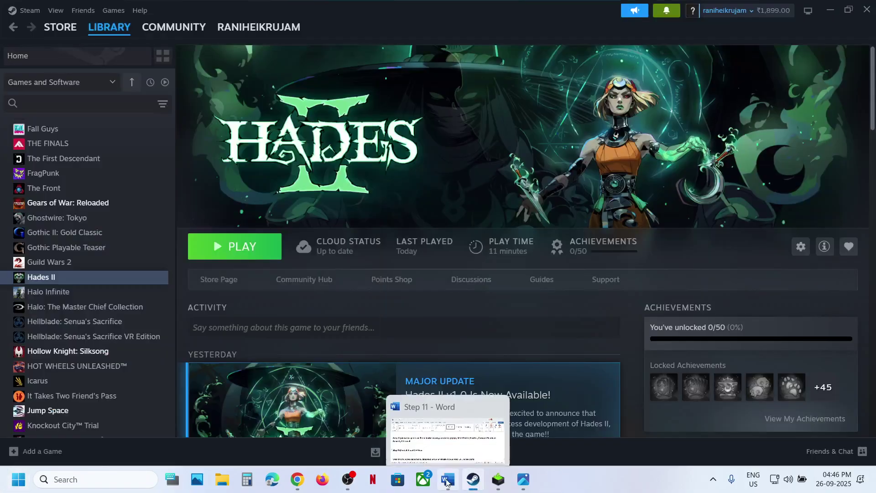
- Review Step 14 about power save mode in the Word document, and open Power Options under Hardware and Sound in Control Panel
{"action": "left_click", "coordinate": [448, 479]}
{"action": "scroll", "coordinate": [284, 266], "scroll_direction": "down", "scroll_amount": 1}
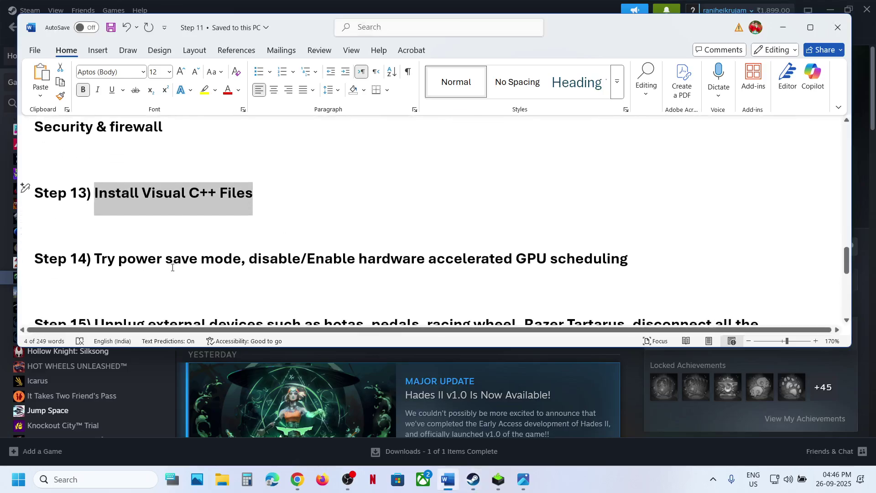
{"action": "left_click", "coordinate": [86, 475]}
{"action": "type", "text": "control"}
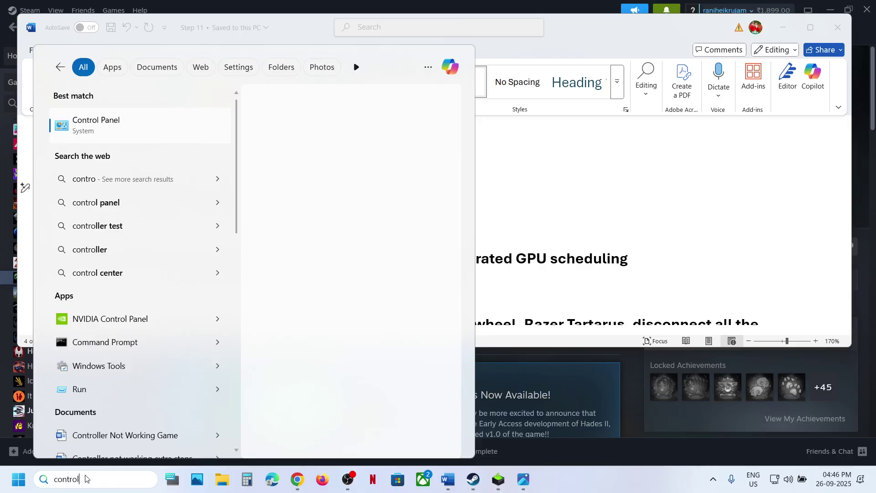
{"action": "key", "text": "Return"}
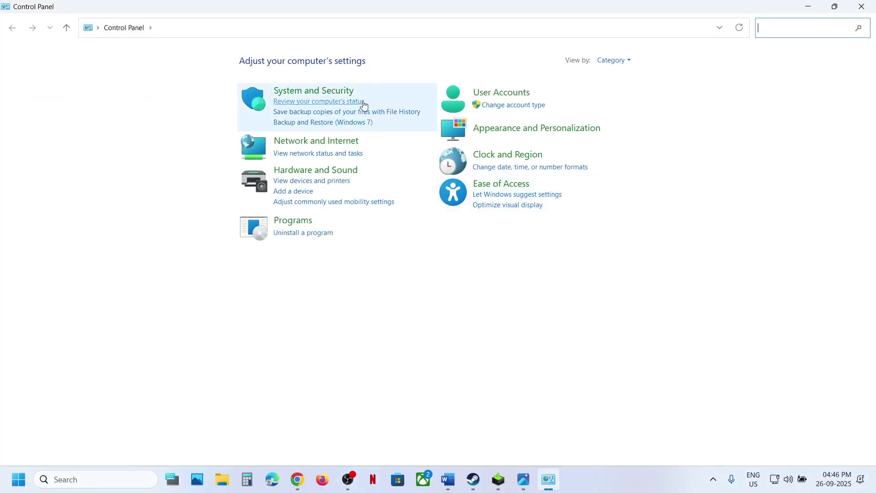
{"action": "left_click", "coordinate": [316, 172]}
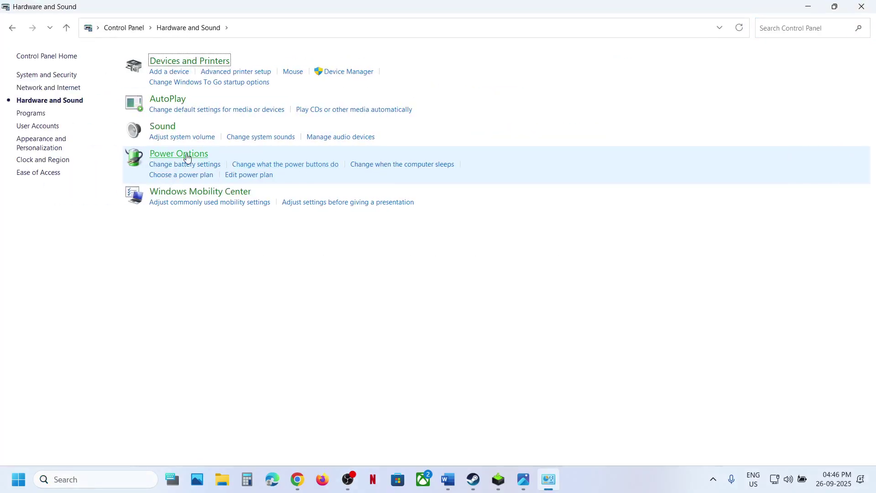
{"action": "left_click", "coordinate": [187, 155]}
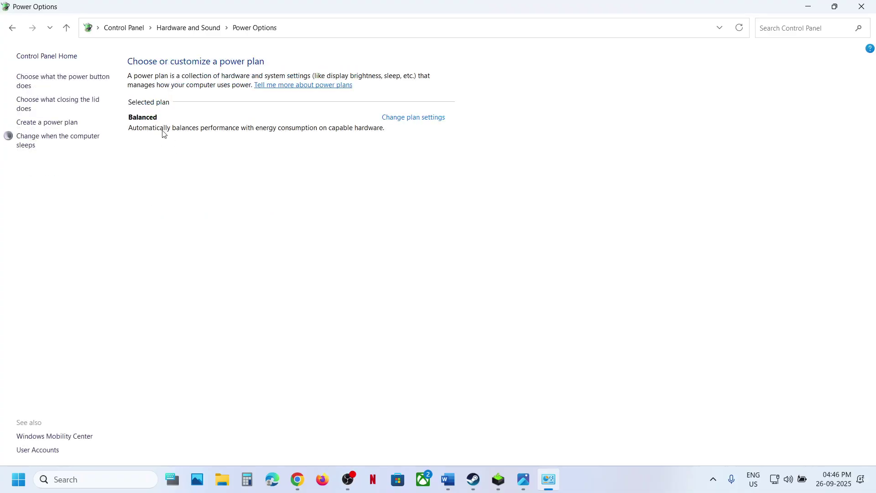
- View the available power plans in the Power Saver.jpg image, and close the image and the Power Options window
{"action": "left_click", "coordinate": [524, 482]}
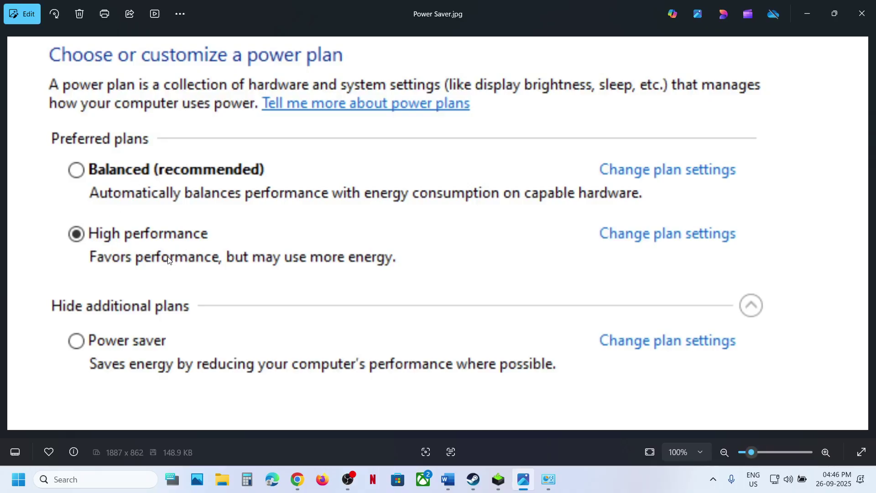
{"action": "left_click", "coordinate": [862, 12]}
{"action": "left_click", "coordinate": [860, 6]}
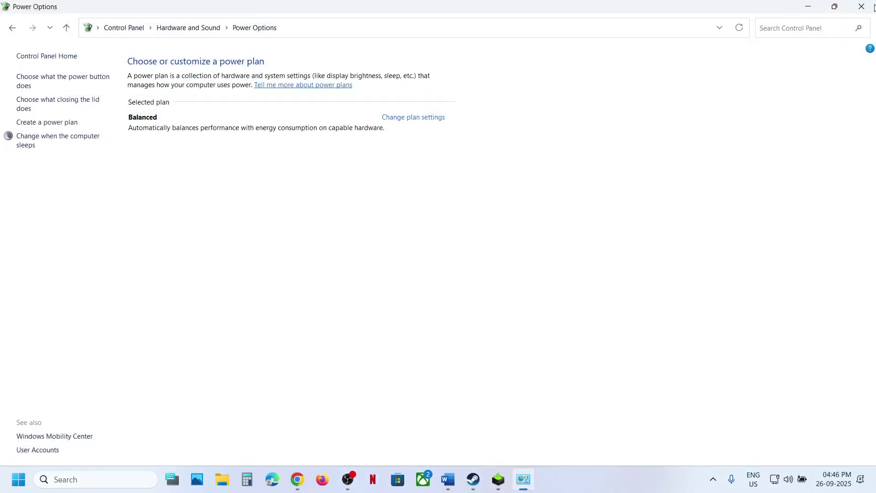